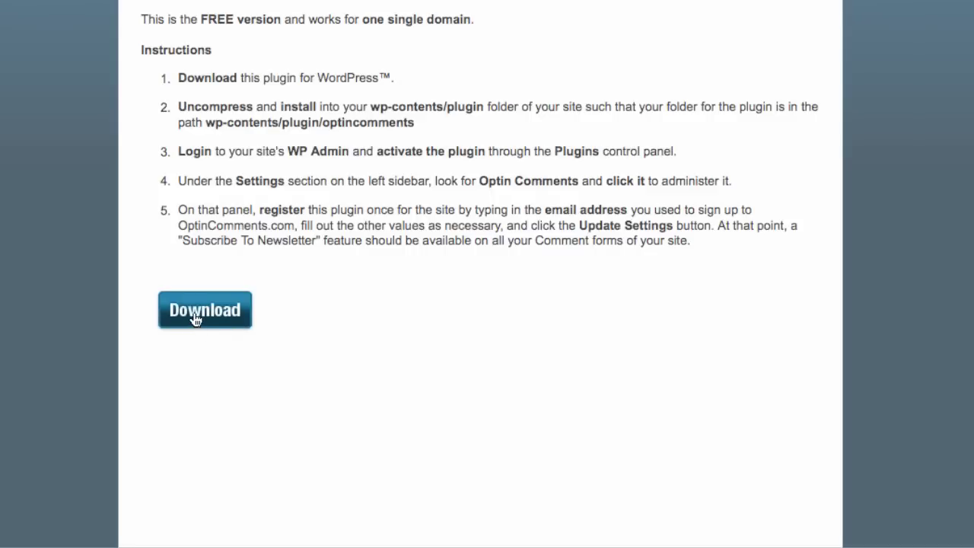
Download and save the plugin archive optincomments.zip, and look through the Downloads folder for it
left_click(196, 320)
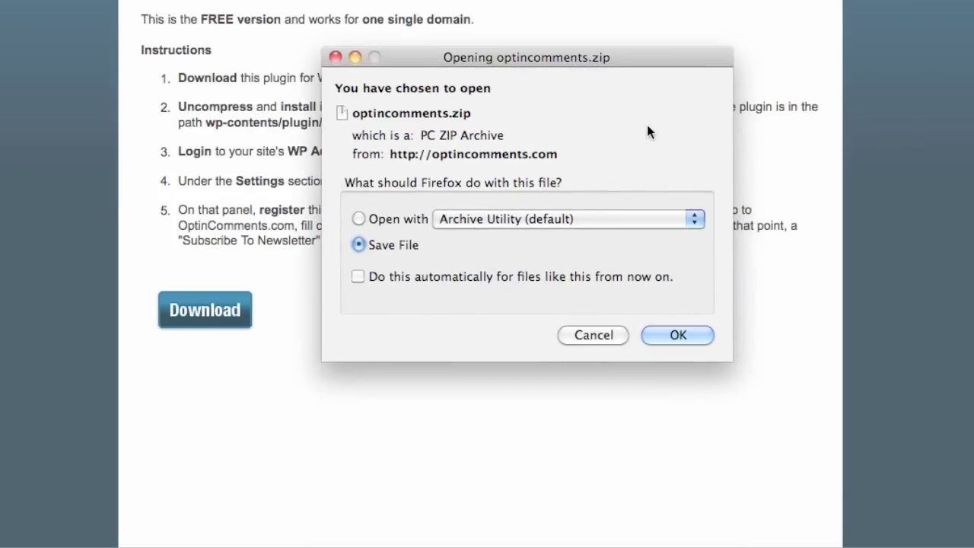
left_click(680, 334)
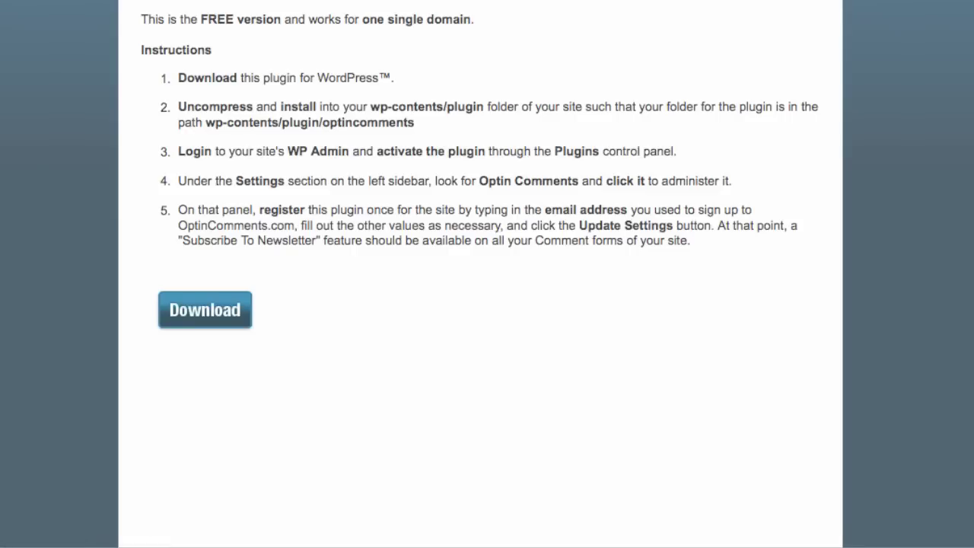
left_click(906, 542)
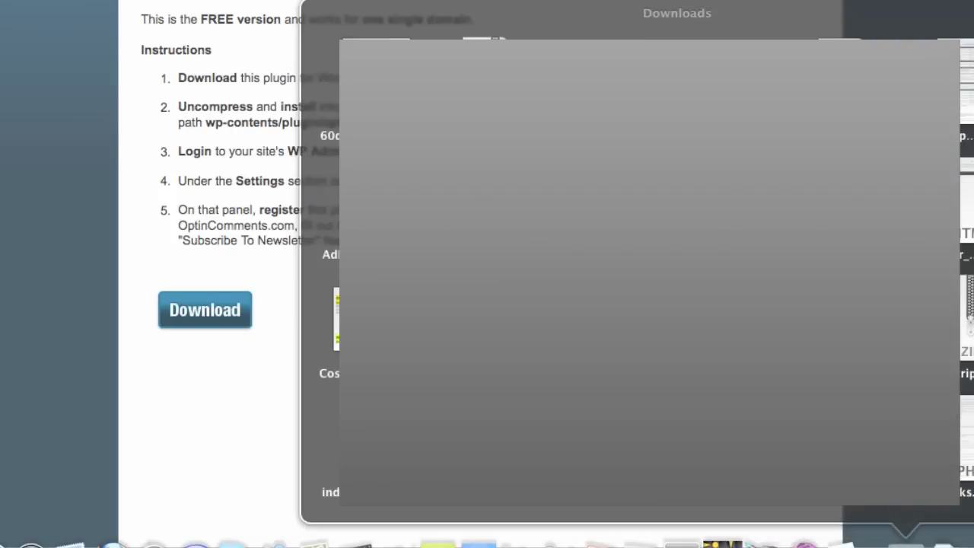
scroll(323, 305, "down", 8)
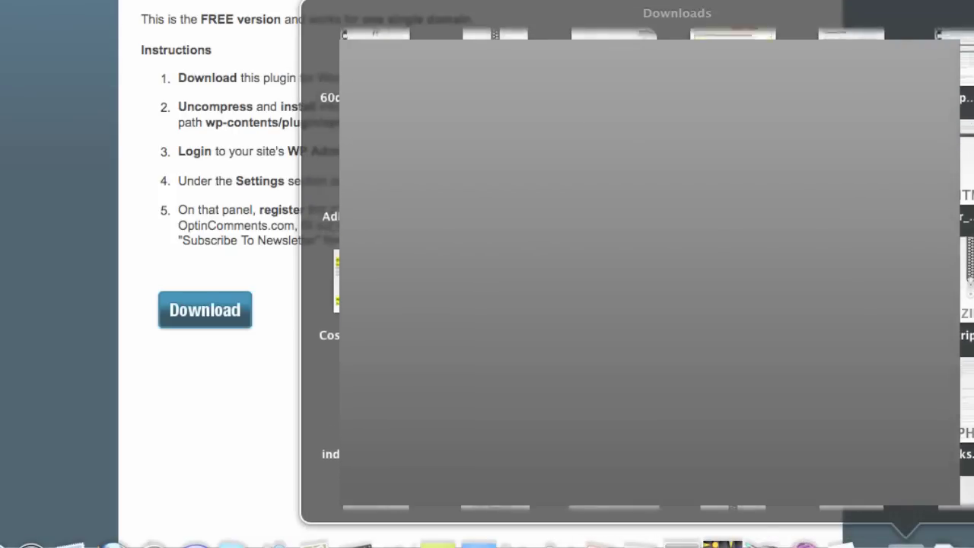
scroll(462, 33, "down", 1)
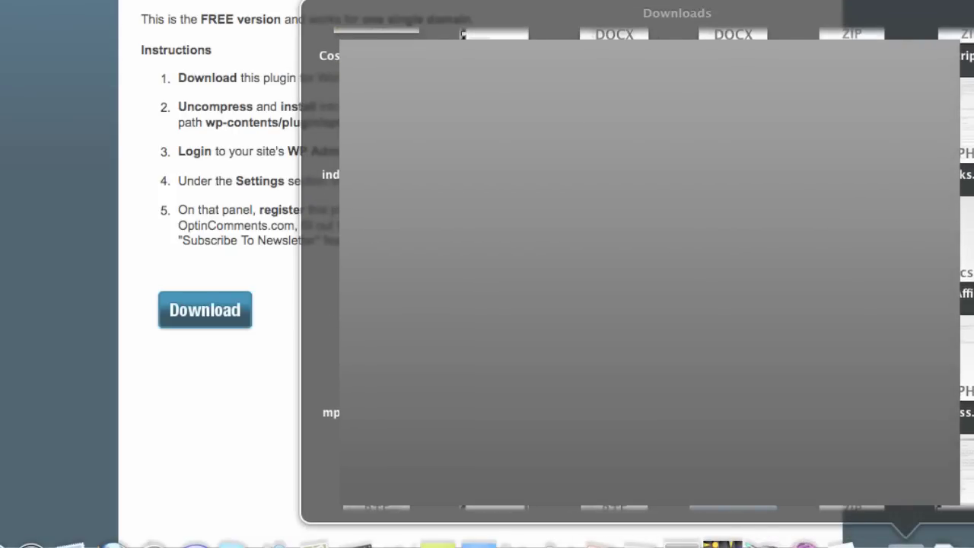
key("Escape")
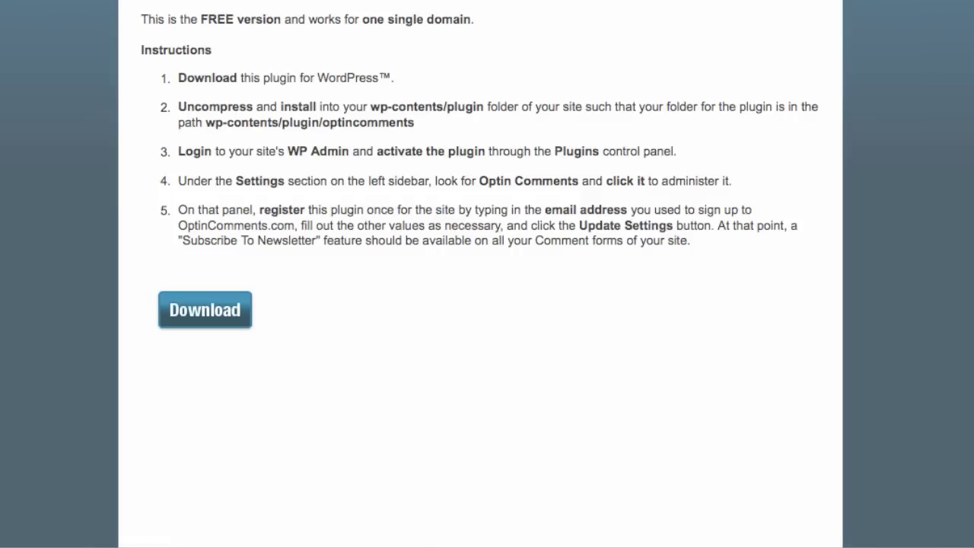
Switch to the FTP client and go to the dev/wp-content/plugins folder on the server
left_click_drag(973, 134, 380, 28)
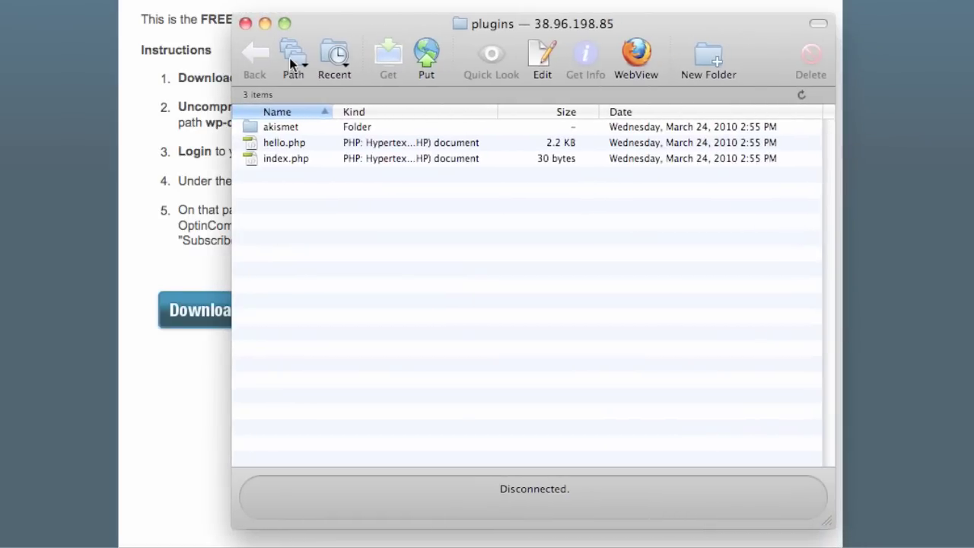
left_click(292, 61)
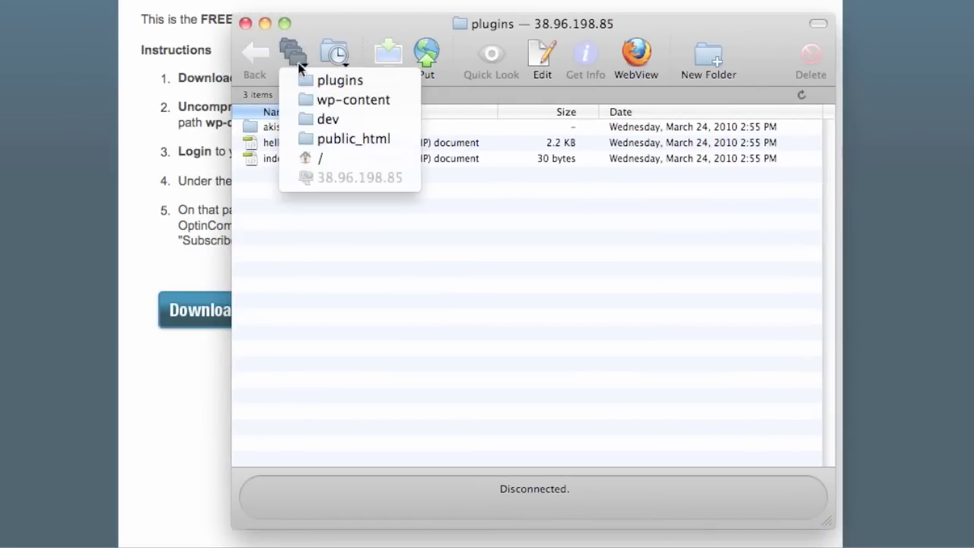
left_click(326, 120)
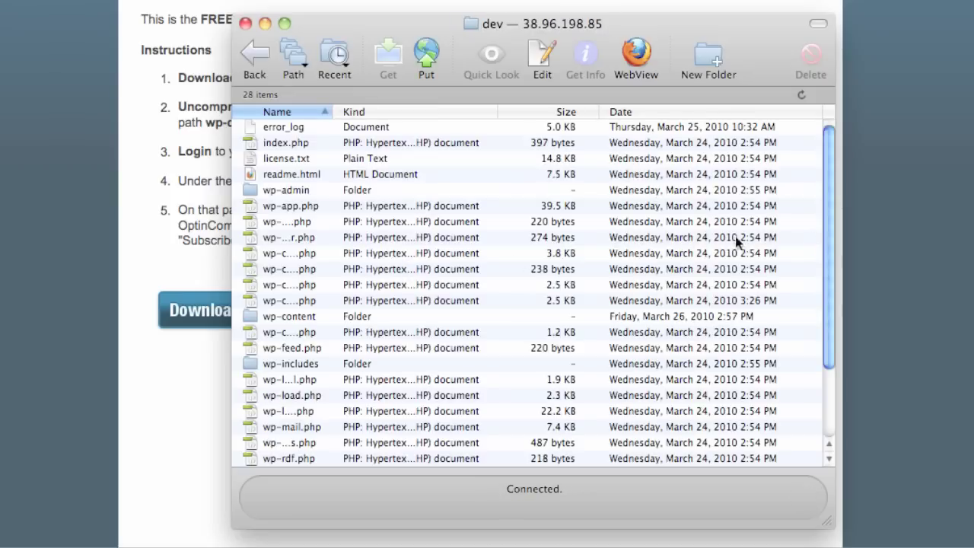
double_click(304, 315)
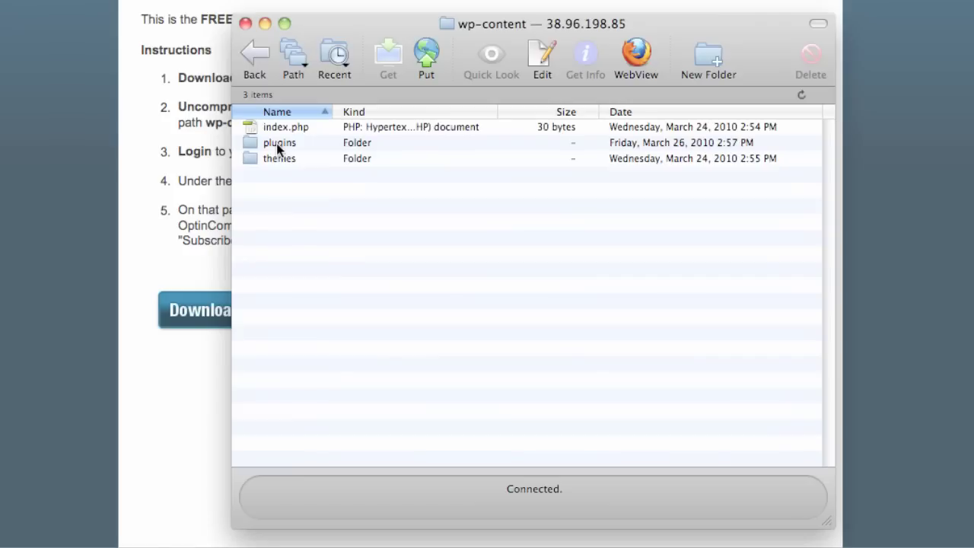
double_click(276, 143)
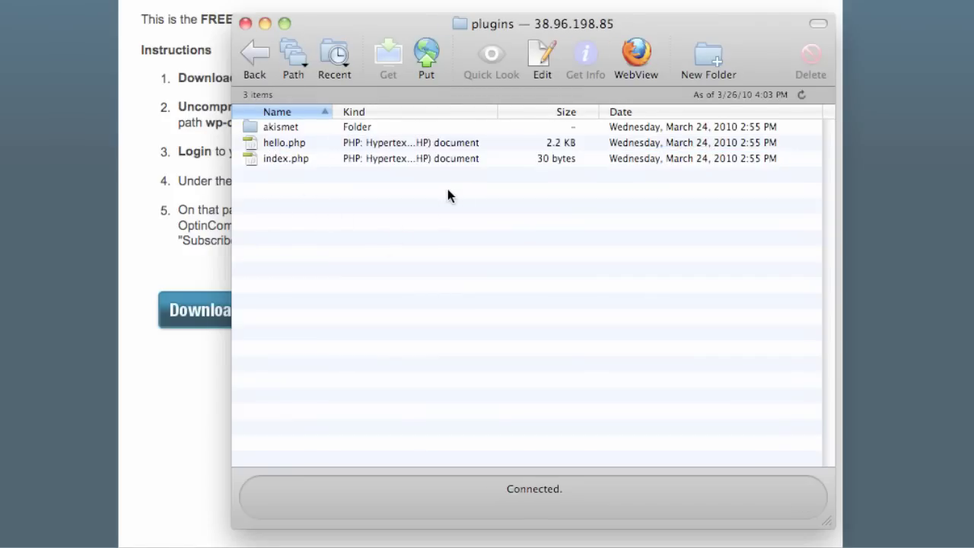
Upload the optincomments folder from the Desktop into the server's plugins folder, and put the FTP client away
left_click(437, 48)
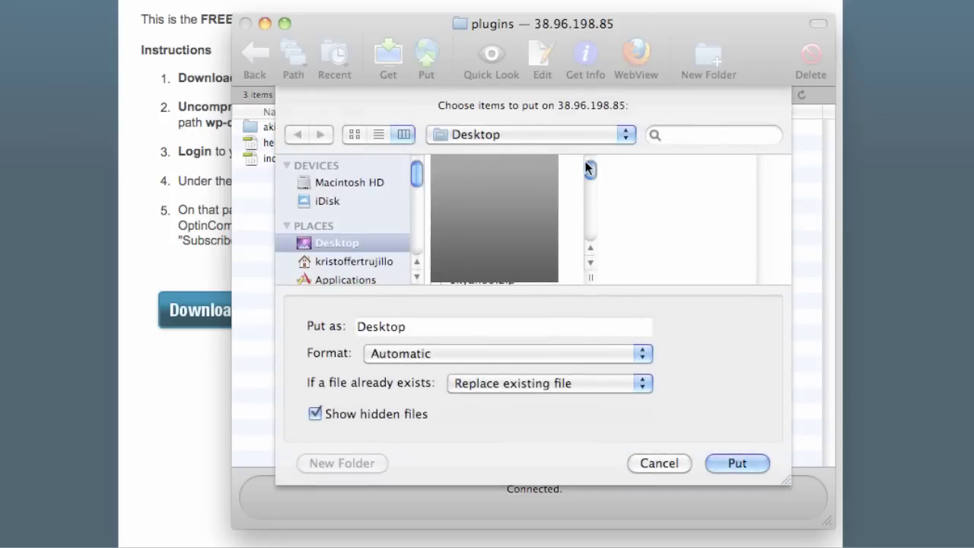
left_click_drag(593, 169, 582, 204)
left_click(570, 228)
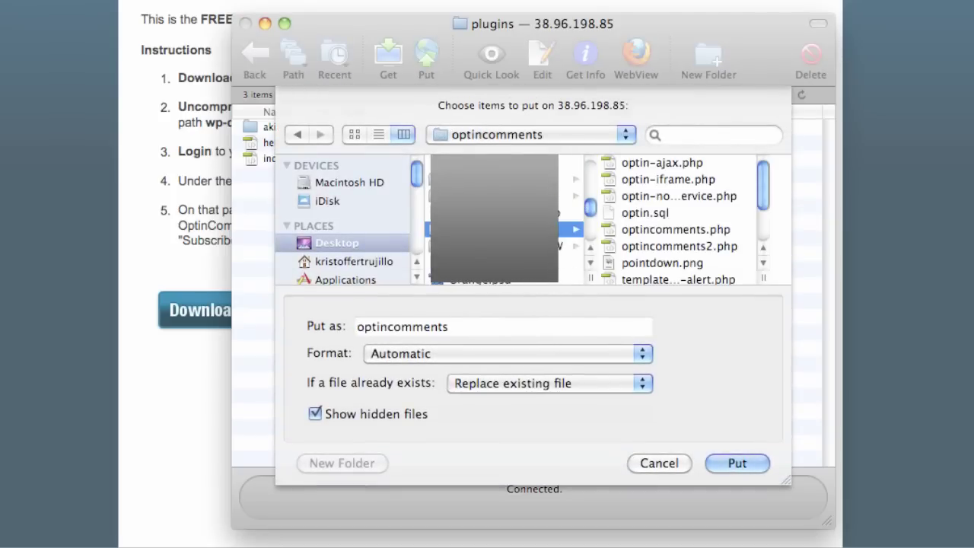
left_click(729, 464)
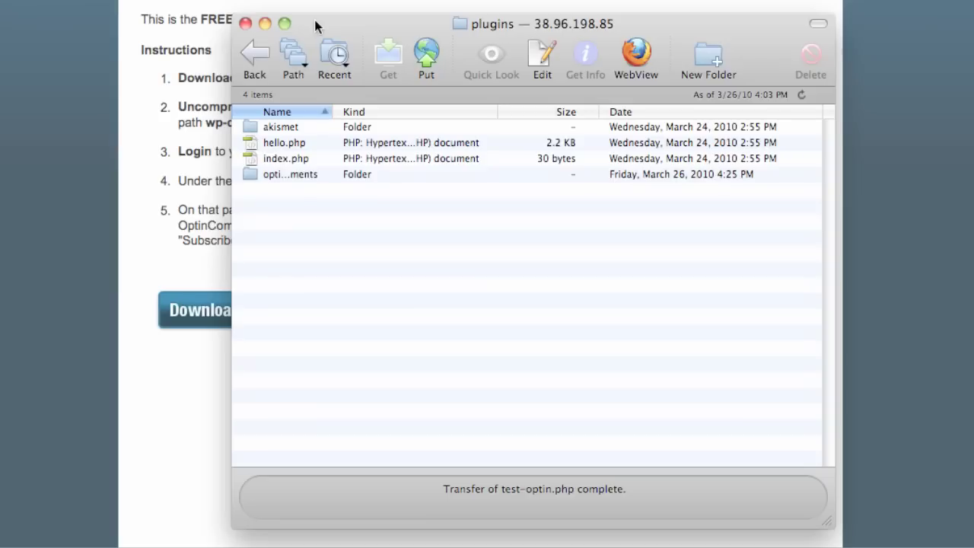
key("super+h")
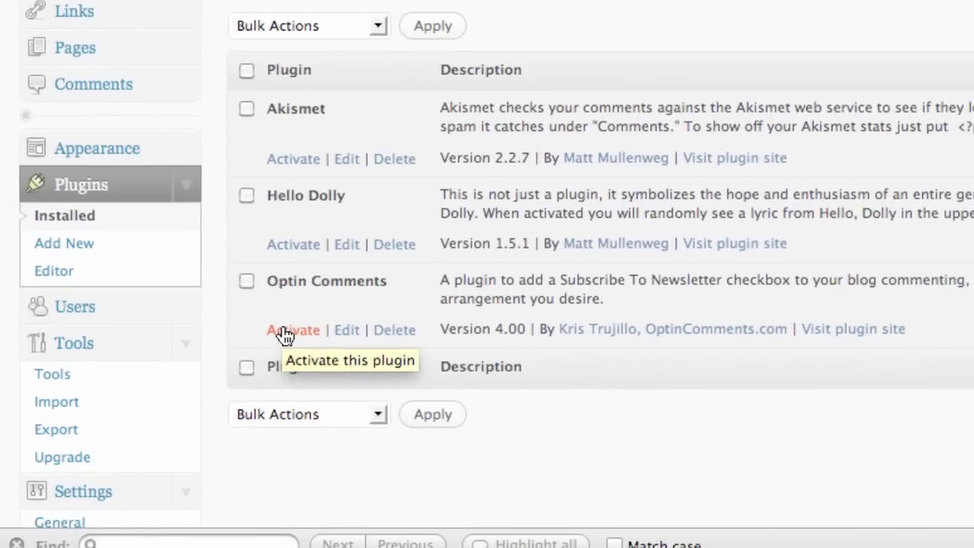
Activate the Optin Comments plugin in WordPress and open its settings page
left_click(286, 331)
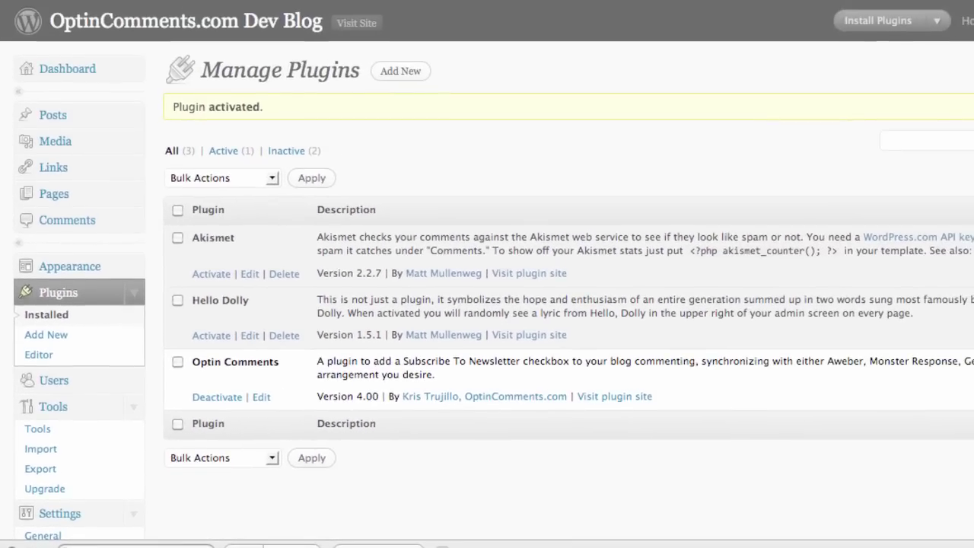
scroll(583, 404, "down", 5)
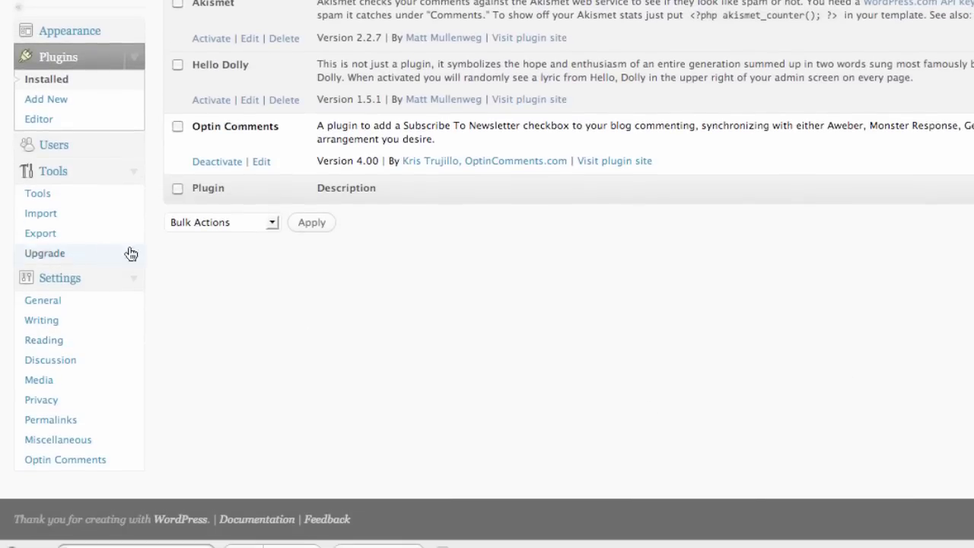
scroll(135, 285, "up", 4)
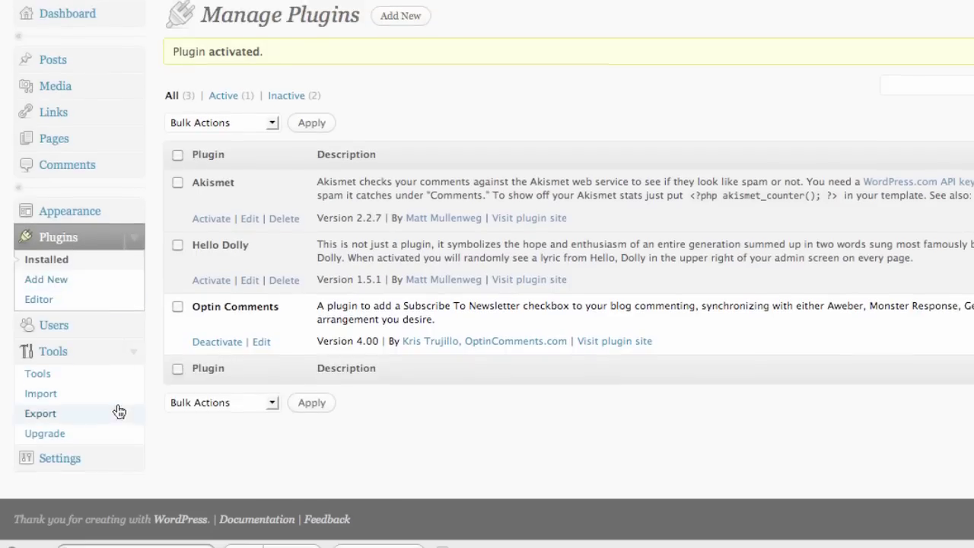
left_click(77, 461)
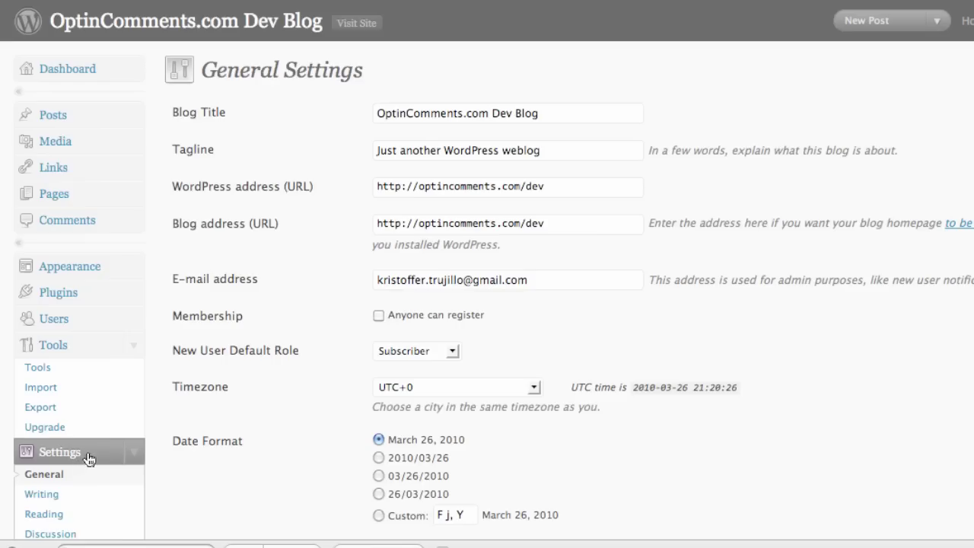
scroll(195, 495, "down", 6)
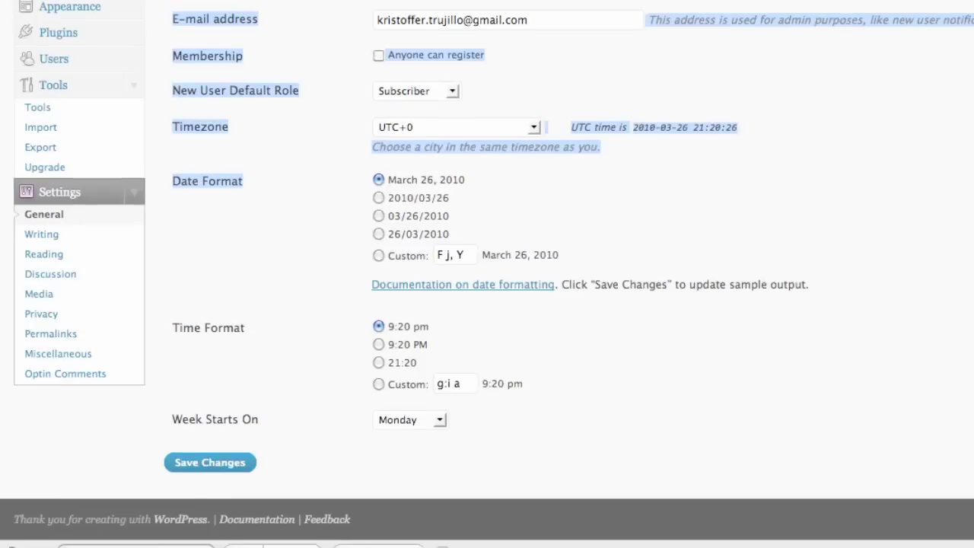
left_click(60, 375)
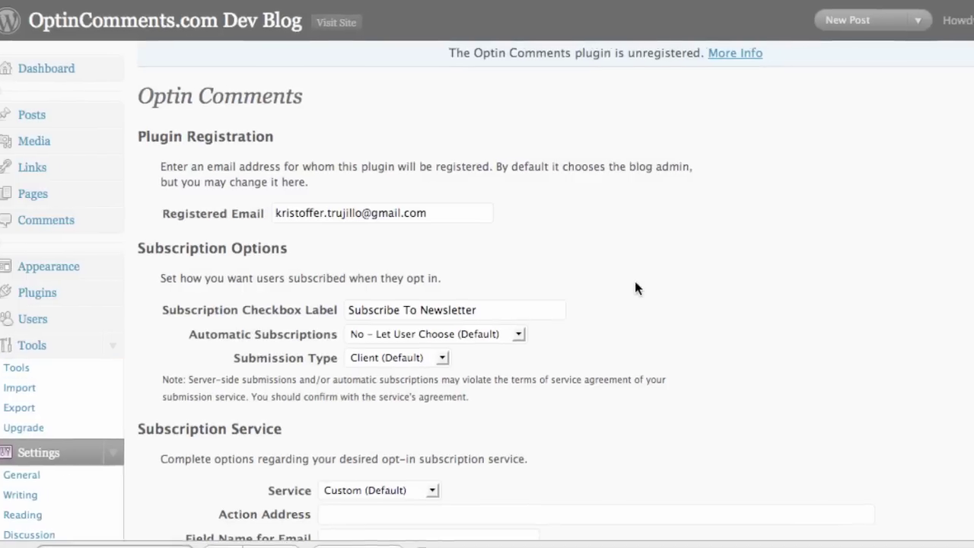
Re-enter the registration email address in the Registered Email field using the saved Gmail suggestion
left_click_drag(443, 214, 414, 221)
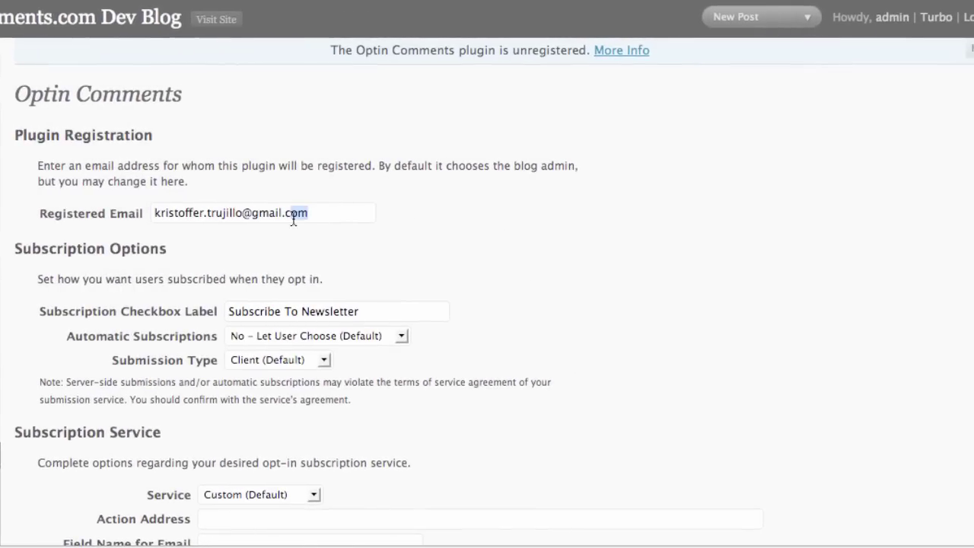
left_click_drag(294, 221, 168, 220)
left_click(326, 222)
left_click(324, 211)
left_click(423, 226)
left_click_drag(315, 213, 149, 218)
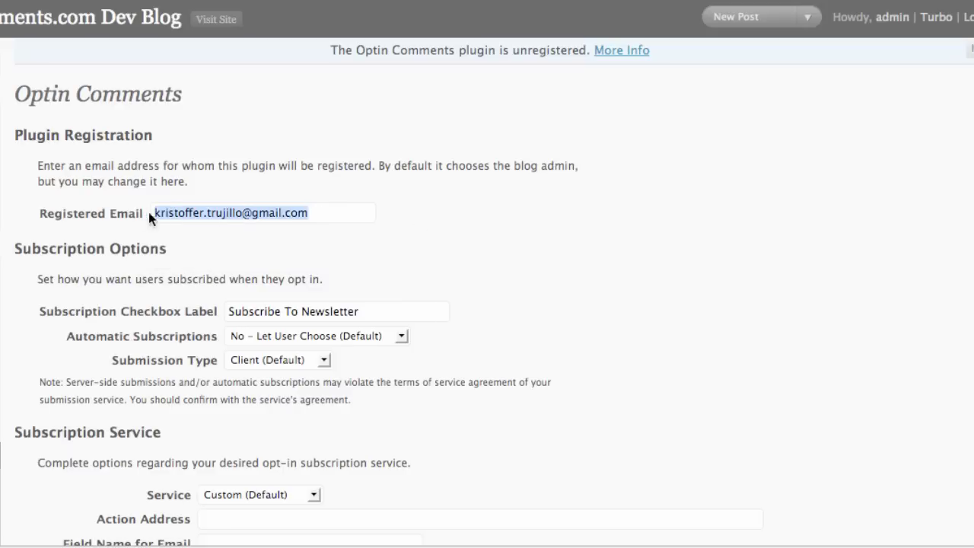
left_click(439, 223)
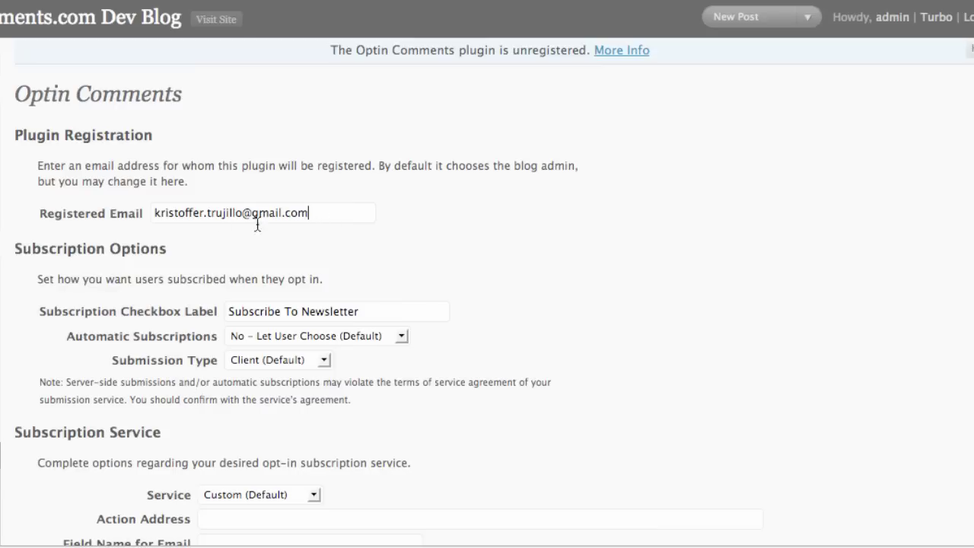
left_click(128, 221)
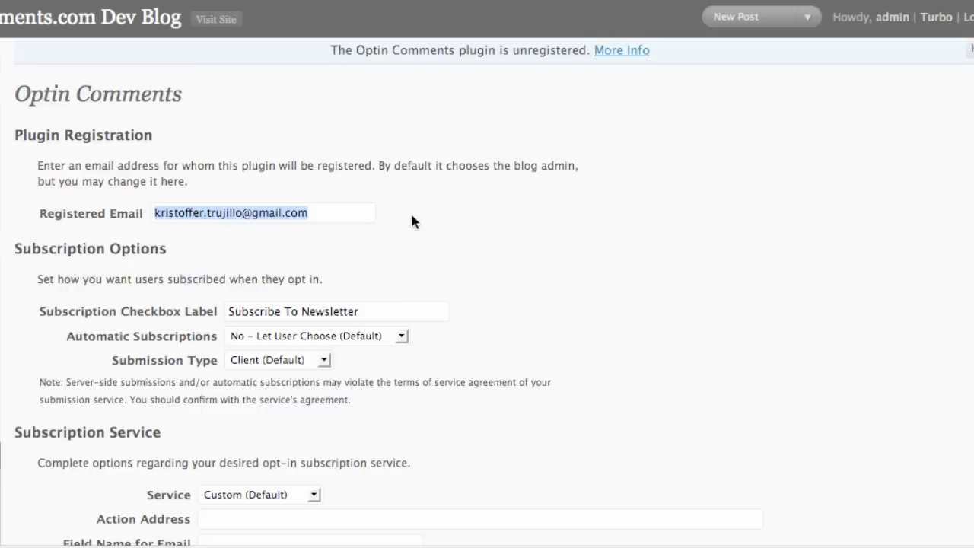
type("kristoffer")
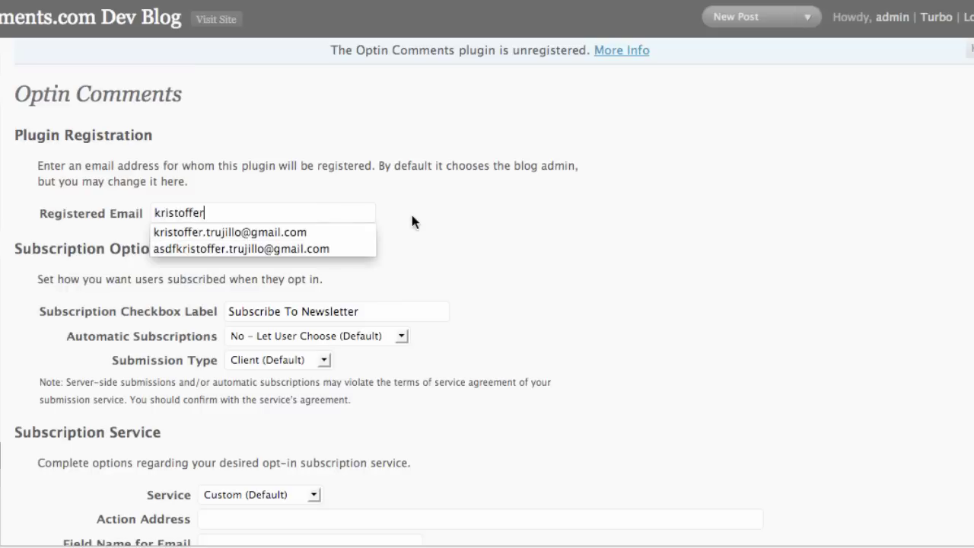
key("Down")
key("Return")
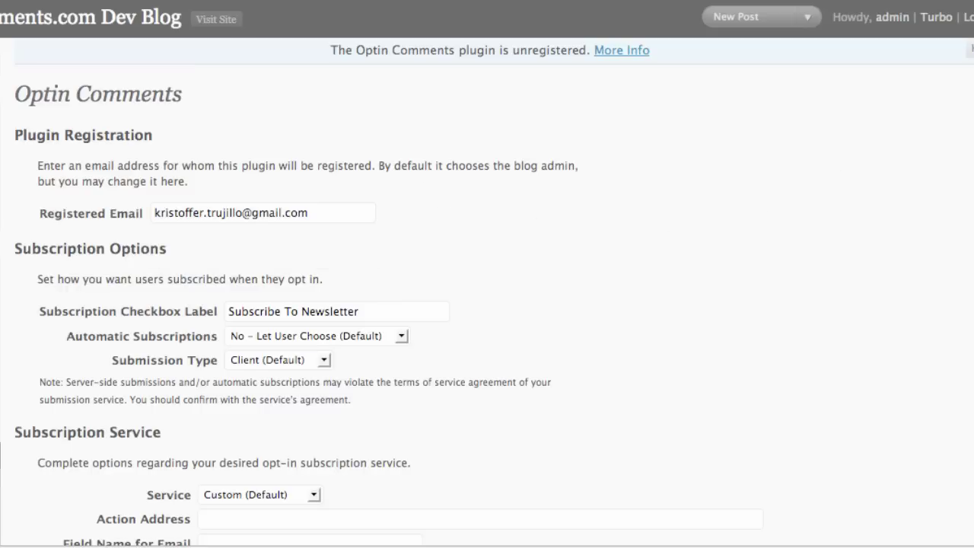
Set Automatic Subscriptions to "Yes – Do Not Let User Choose" and highlight the Subscription Checkbox Label text
scroll(963, 244, "down", 5)
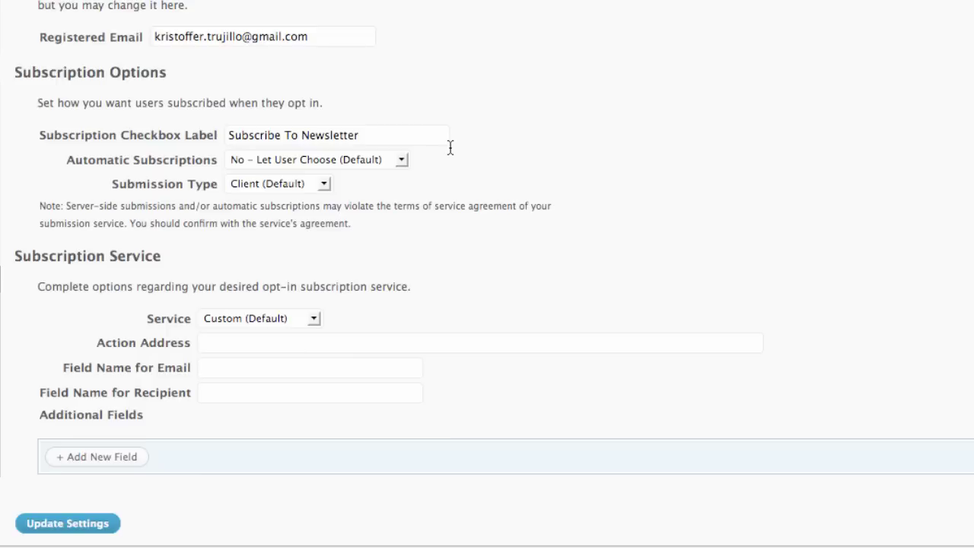
left_click(396, 161)
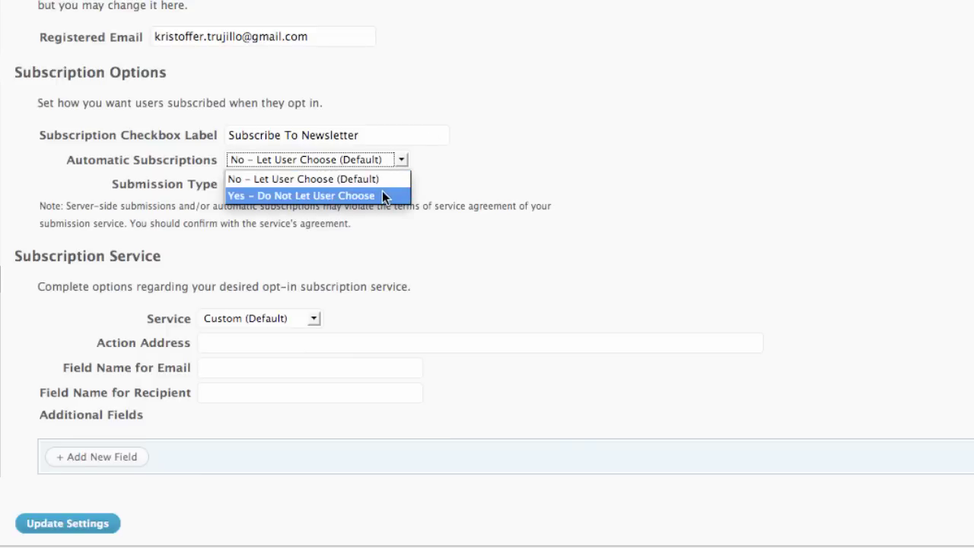
left_click(384, 196)
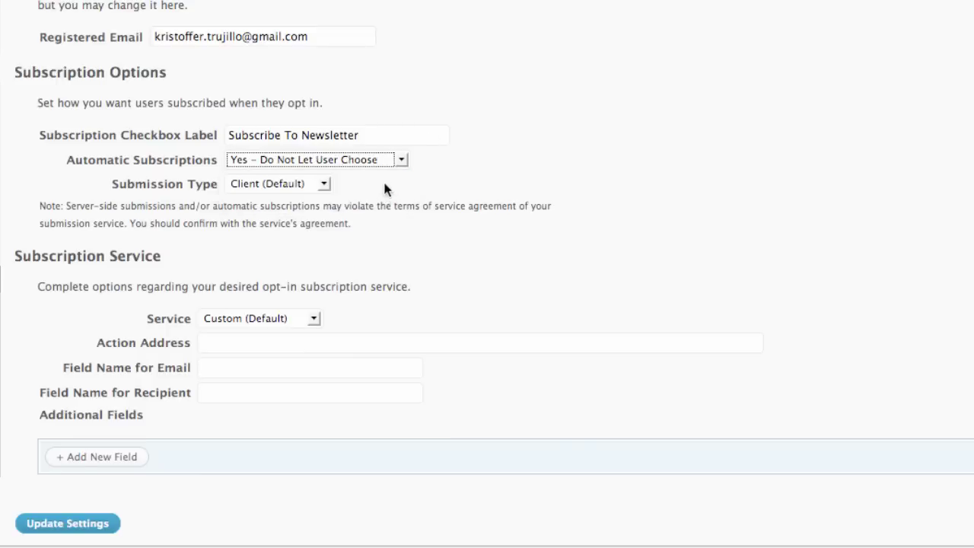
triple_click(357, 134)
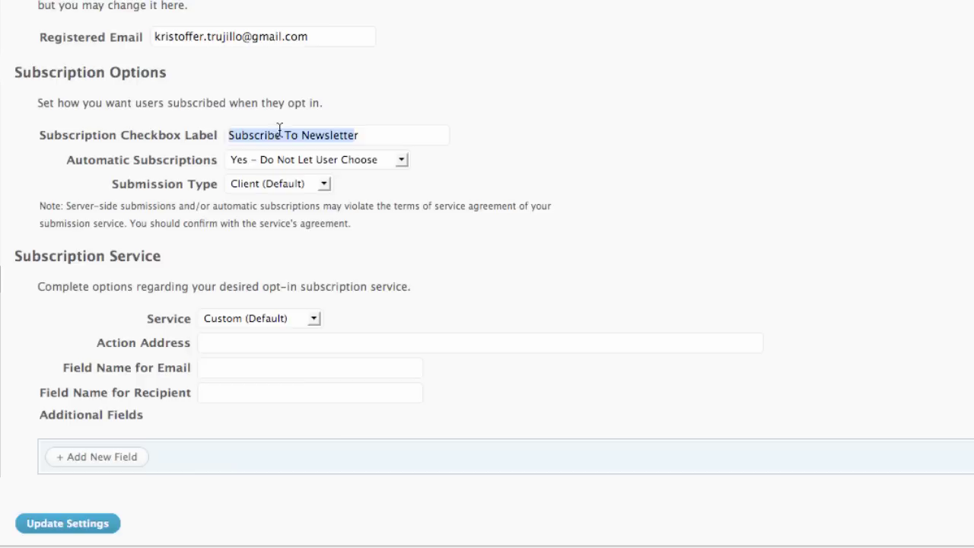
left_click(212, 135)
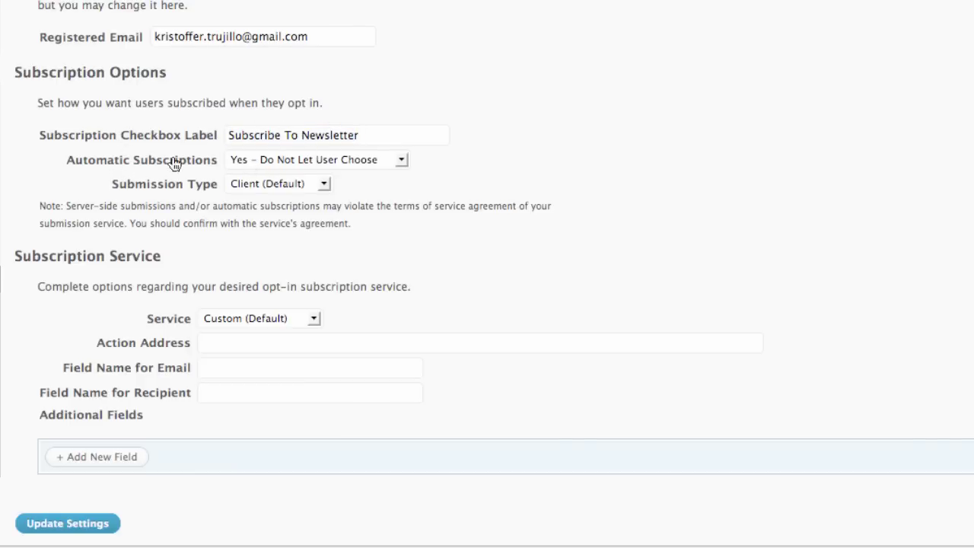
Set Automatic Subscriptions back to "No – Let User Choose (Default)" and select the Subscription Checkbox Label text
left_click(252, 159)
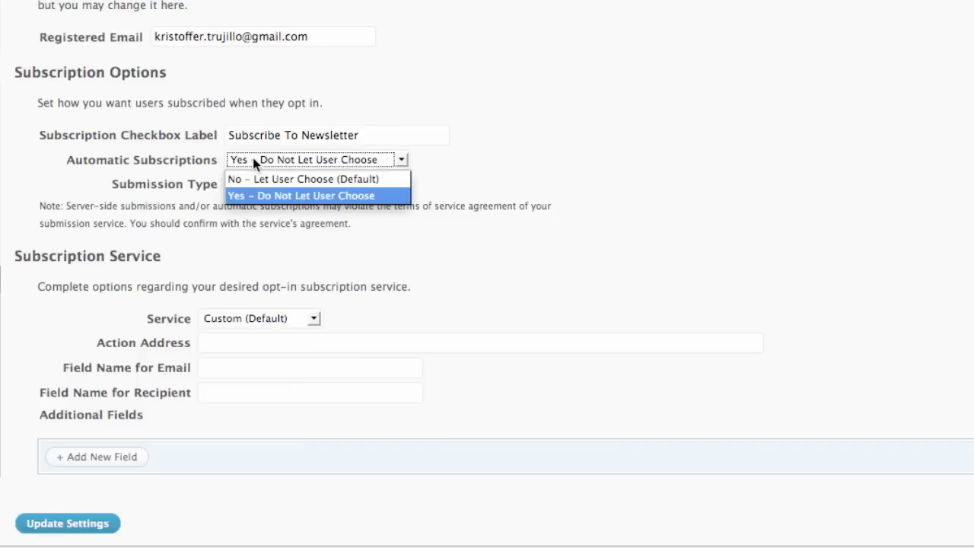
left_click(256, 180)
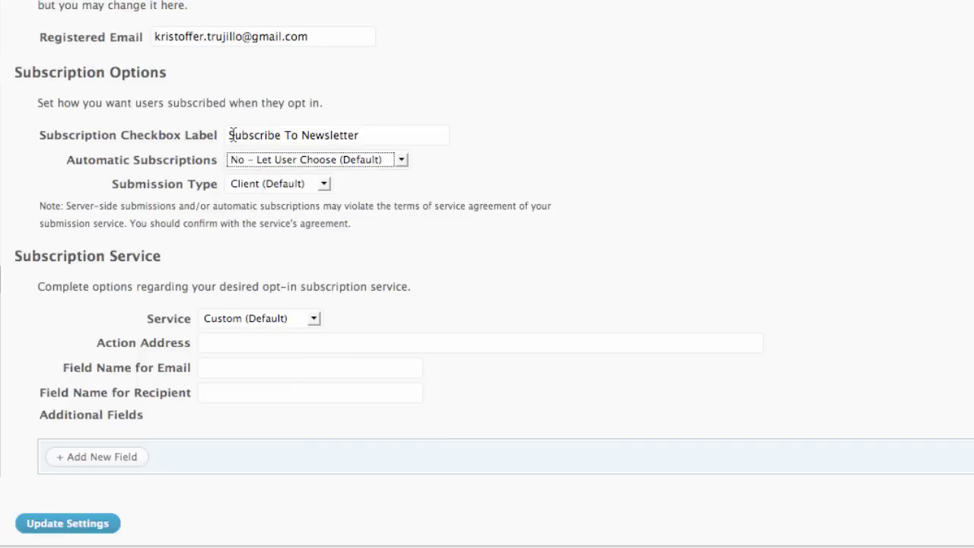
left_click_drag(230, 135, 203, 130)
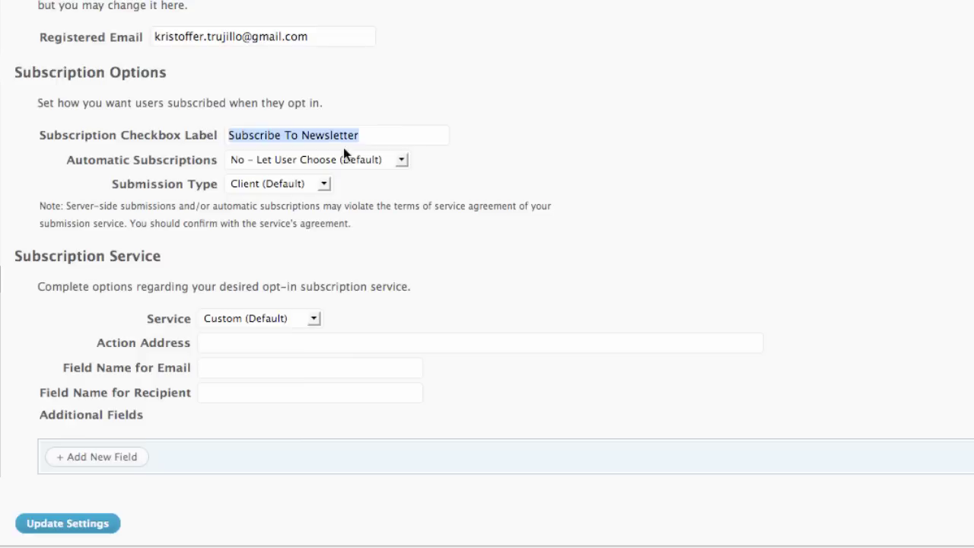
Switch the Submission Type to Server and return it to Client (Default)
left_click(381, 135)
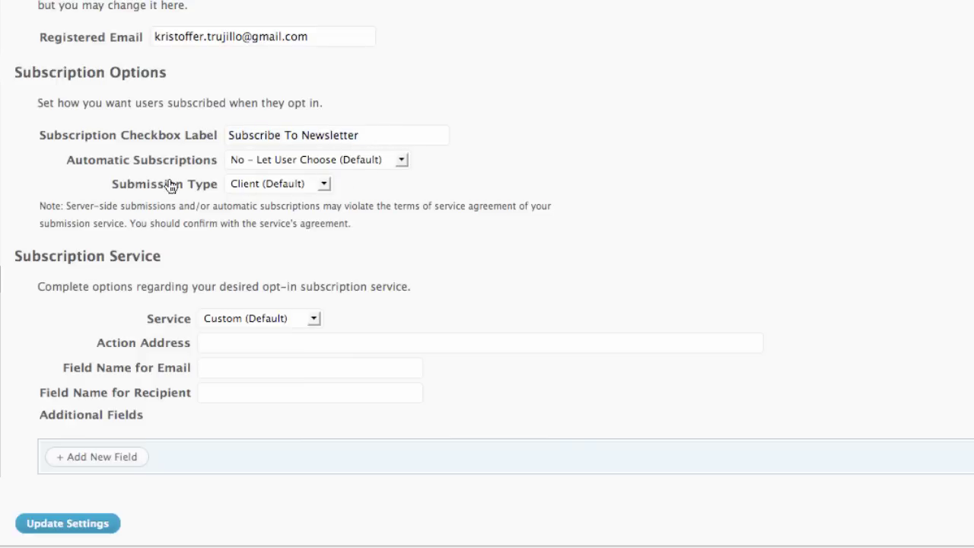
left_click(267, 186)
left_click(306, 215)
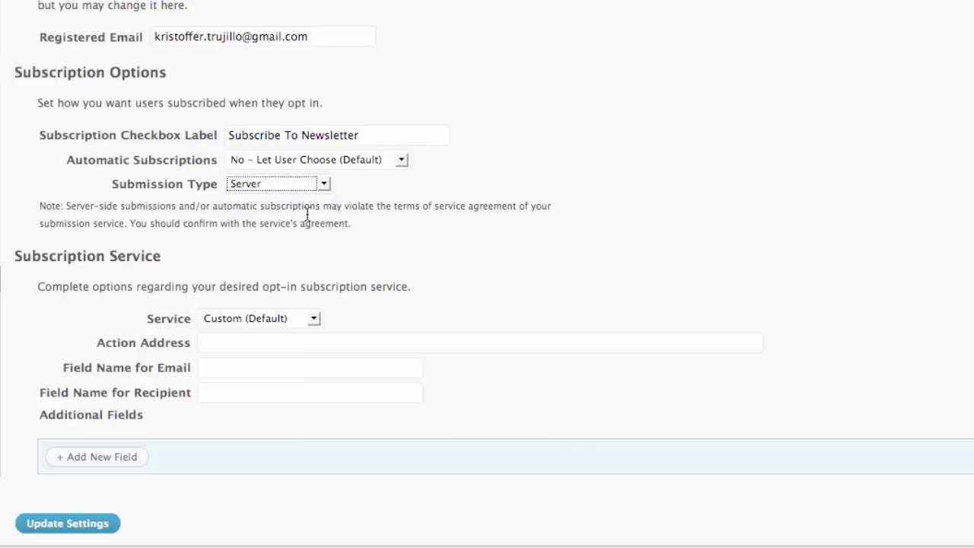
left_click(280, 185)
left_click(282, 201)
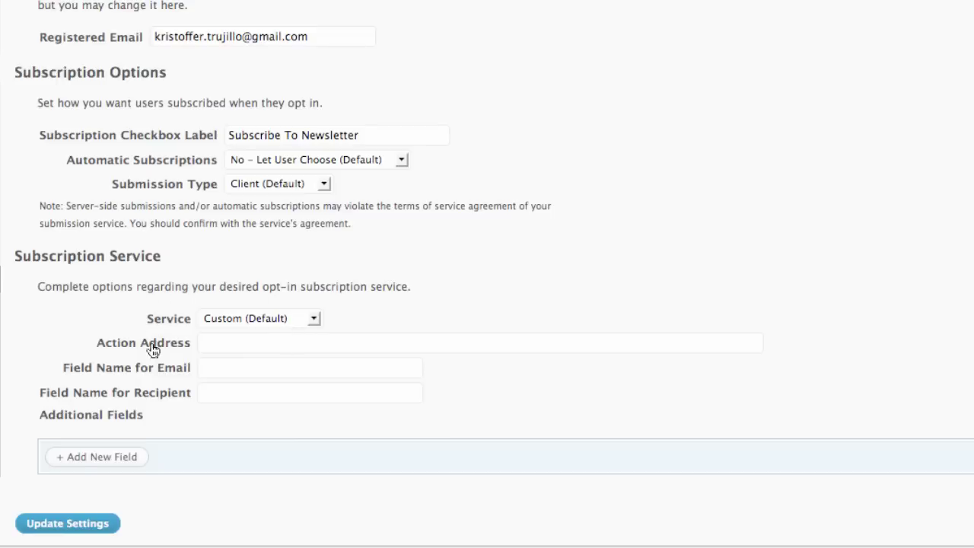
Switch the subscription Service to Aweber and back to Custom (Default), accepting the reset of the service settings each time
left_click(309, 319)
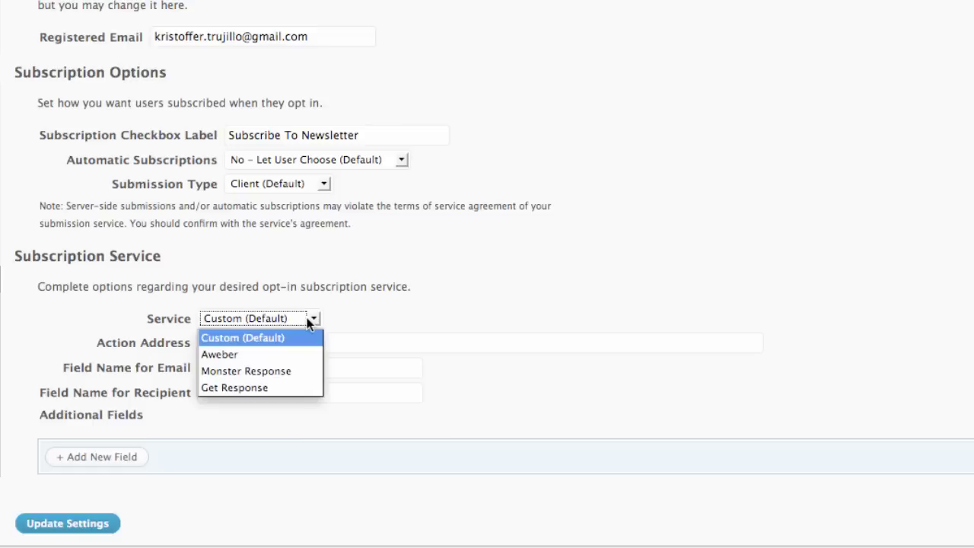
left_click(288, 358)
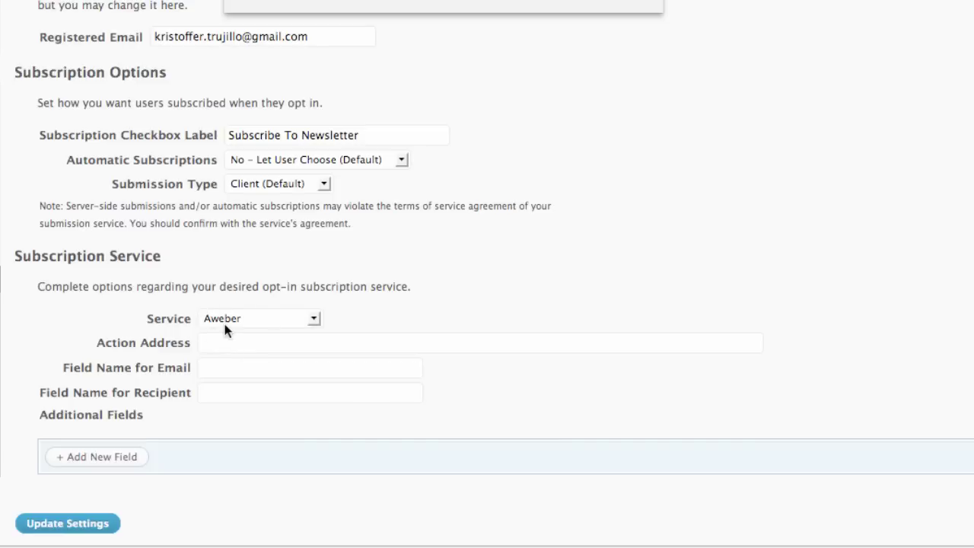
left_click(524, 1)
scroll(393, 242, "down", 5)
left_click(258, 62)
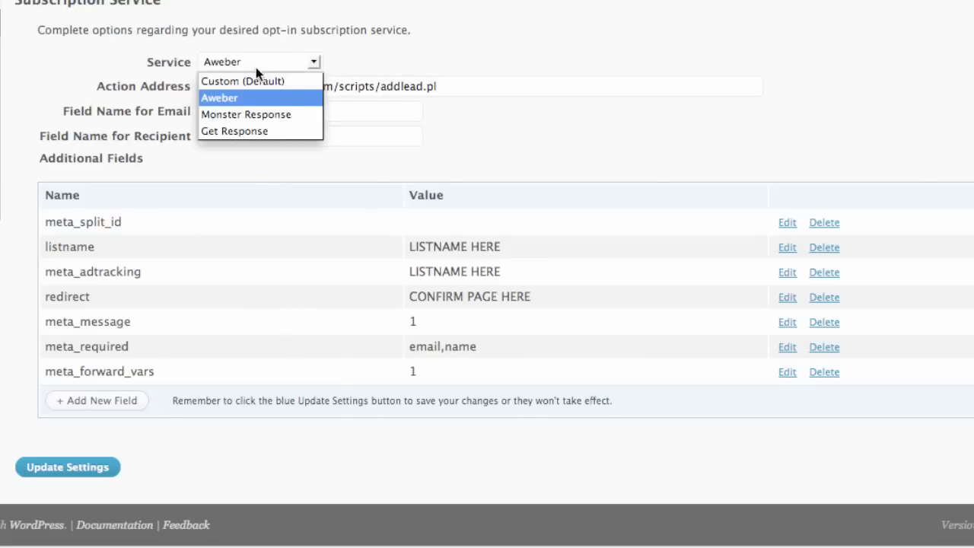
left_click(251, 81)
left_click(543, 2)
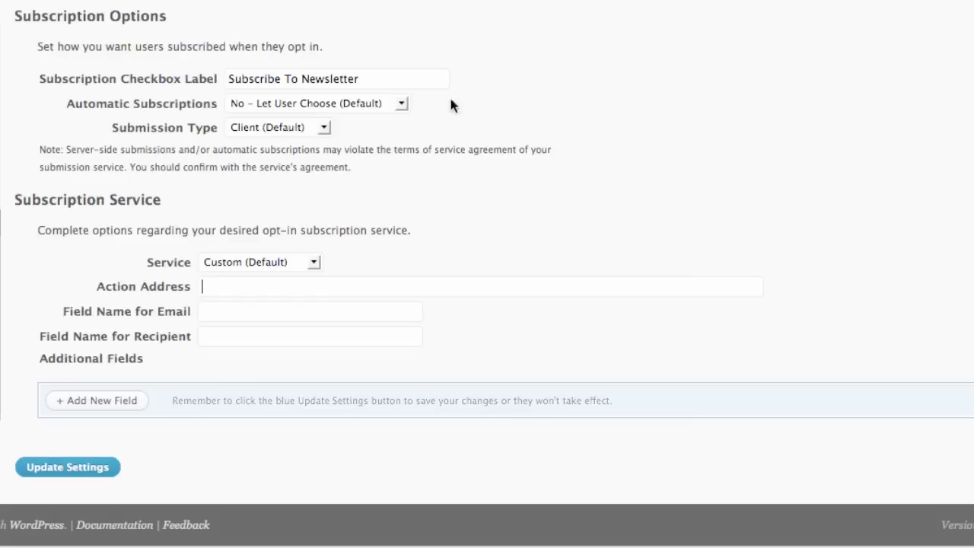
left_click(249, 284)
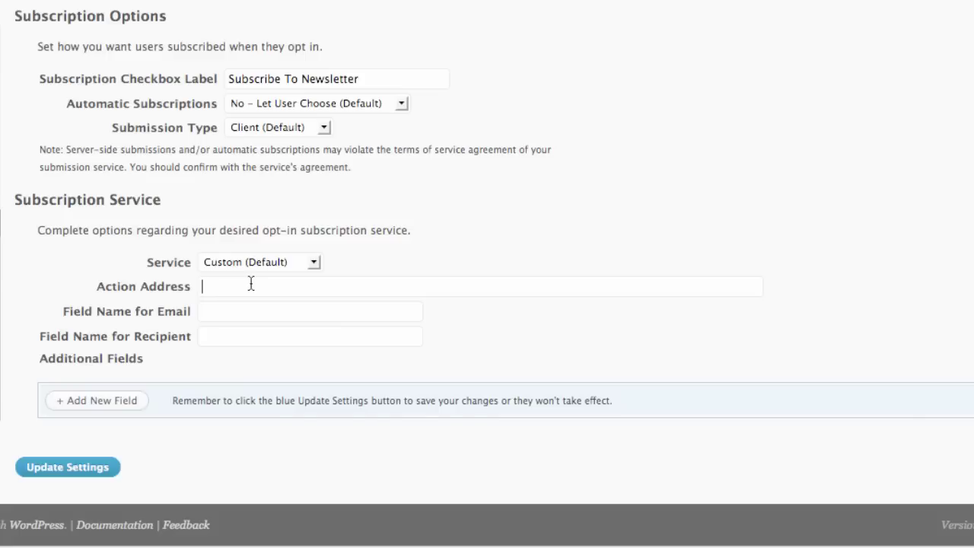
Set the subscription Service to Aweber and accept erasing the existing service settings
left_click(291, 262)
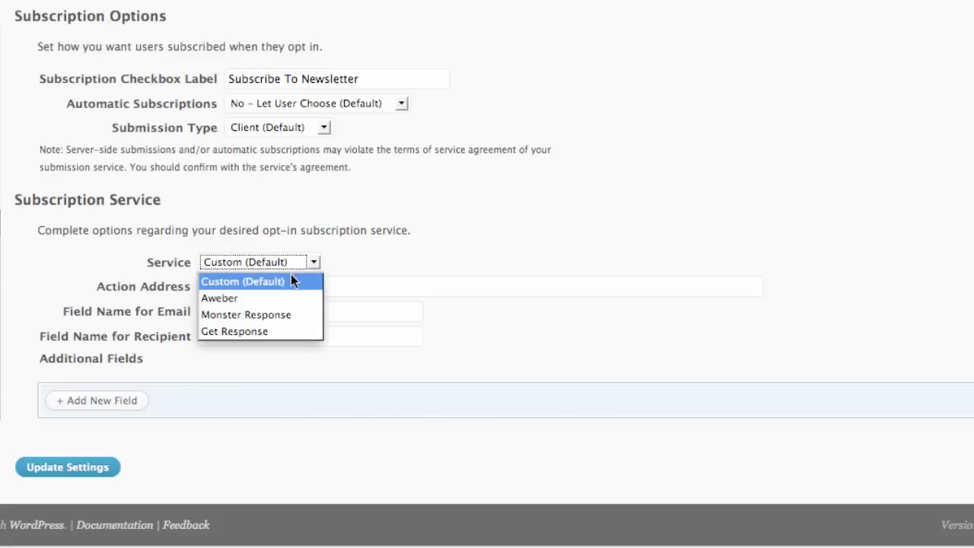
left_click(286, 299)
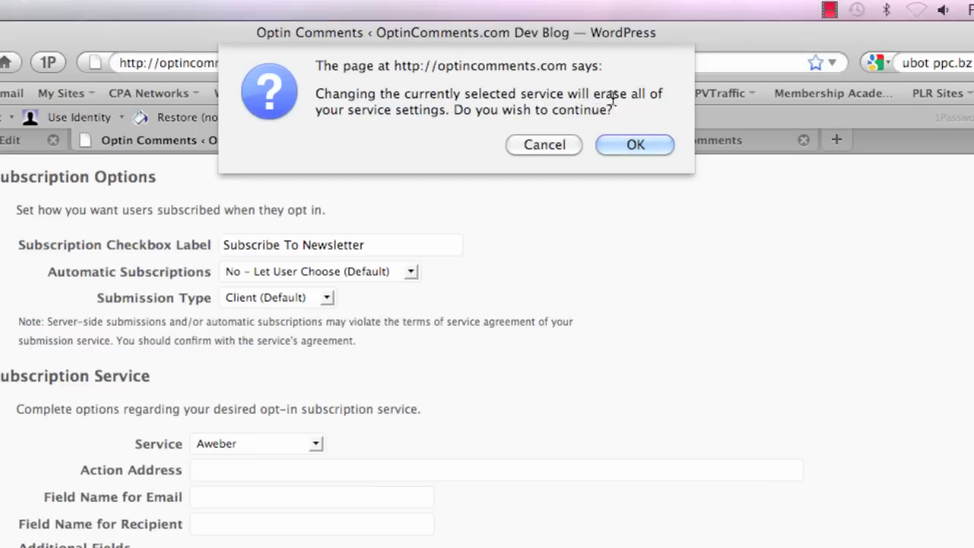
left_click(635, 145)
scroll(469, 333, "down", 5)
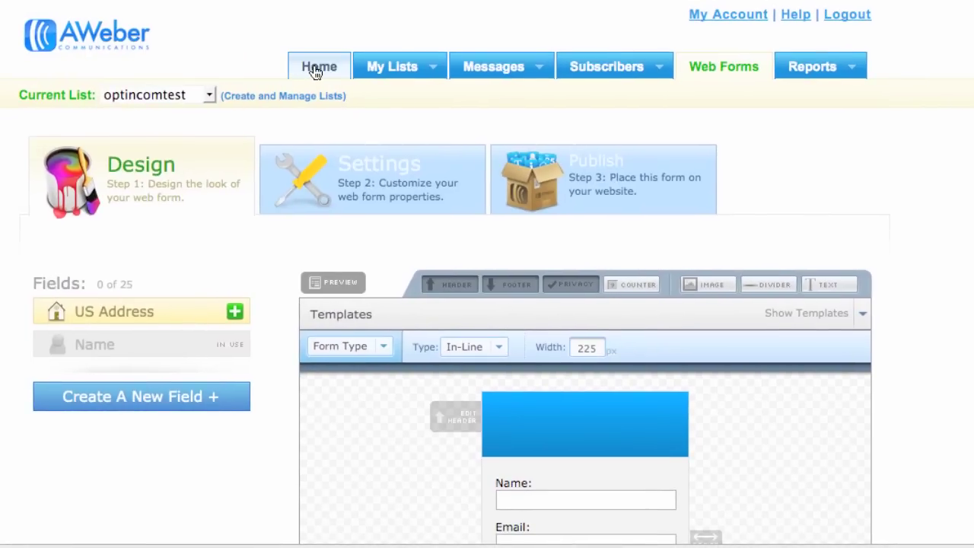
Switch to AWeber, open the optincomtest list's settings and review its essential information, company branding and notifications
mouse_move(384, 70)
left_click(381, 93)
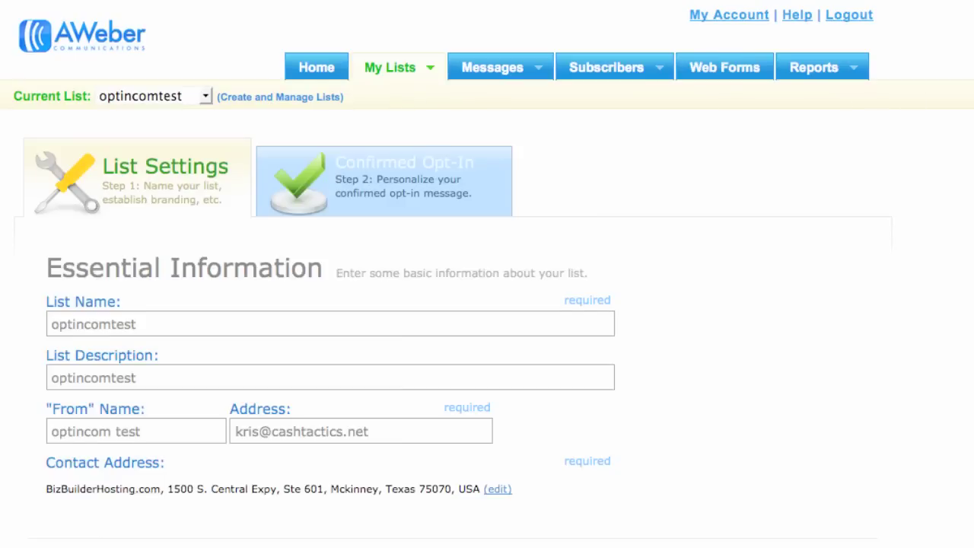
scroll(487, 274, "down", 4)
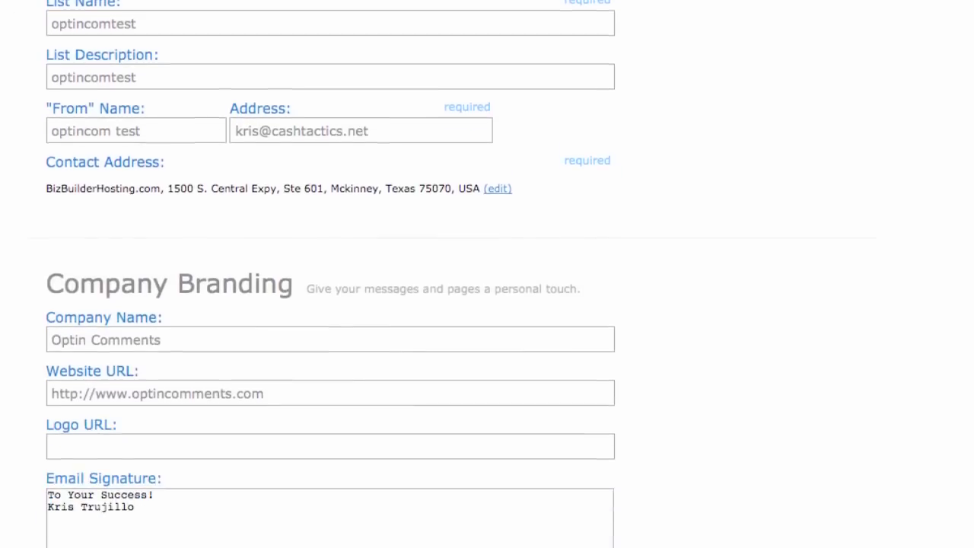
scroll(487, 274, "down", 6)
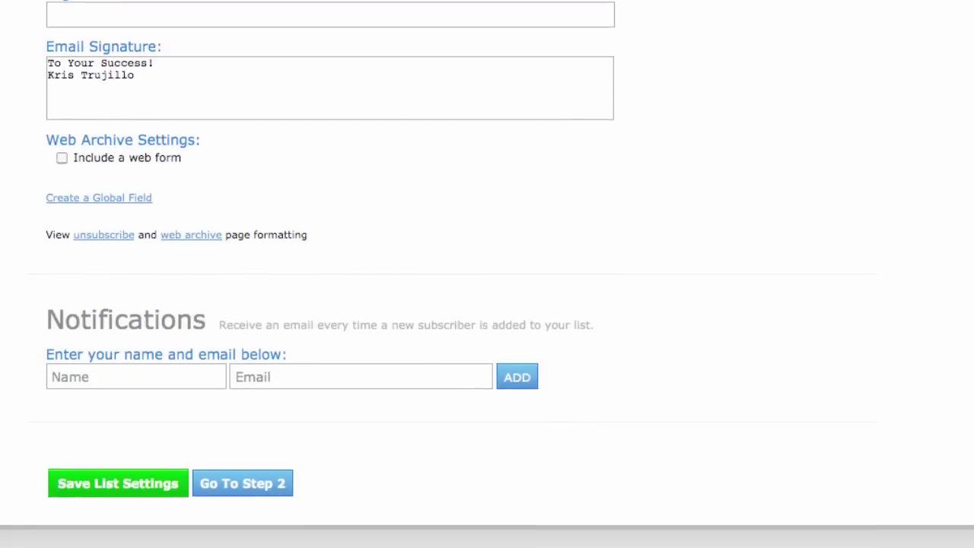
scroll(487, 274, "up", 10)
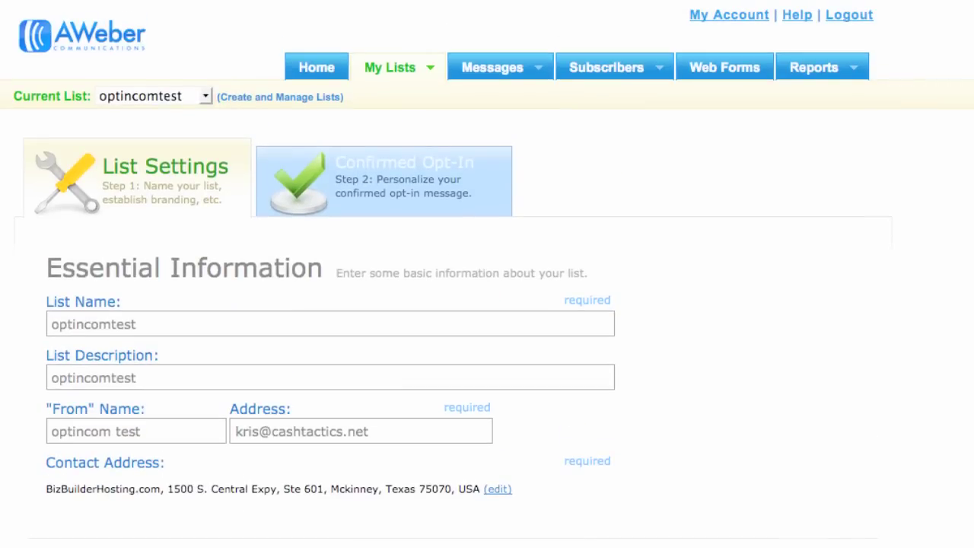
Open the list's Confirmed Opt-In settings and review the opt-in status, confirmation message and success page URL
left_click(402, 153)
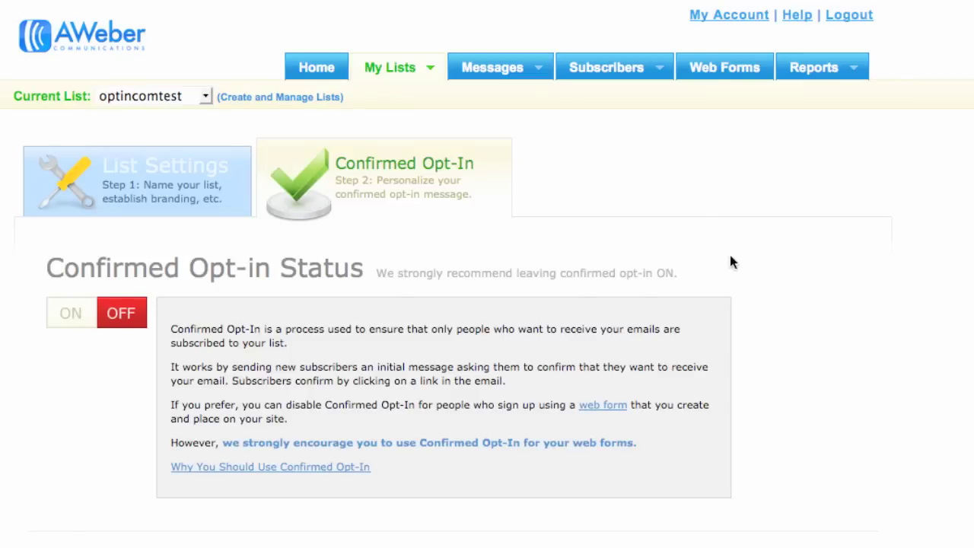
scroll(487, 304, "down", 3)
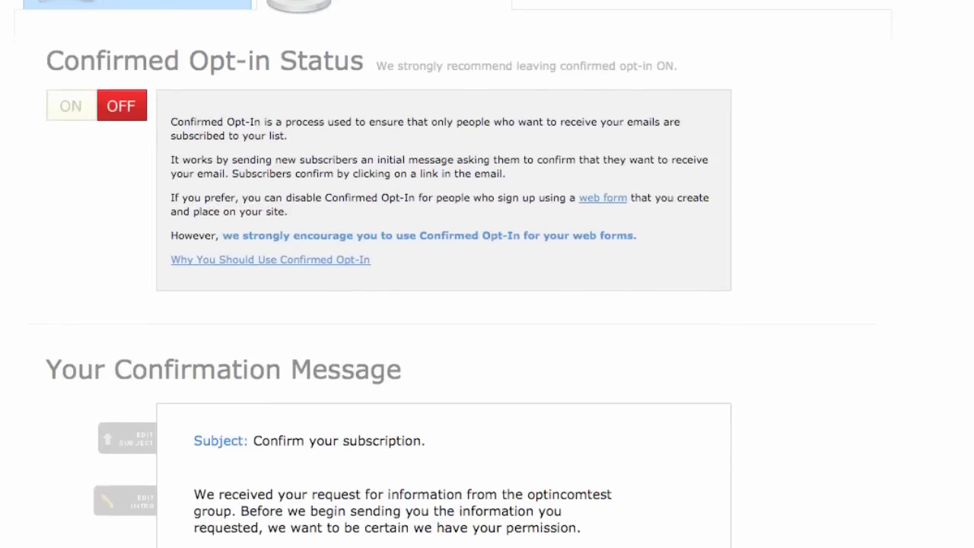
scroll(455, 266, "down", 1)
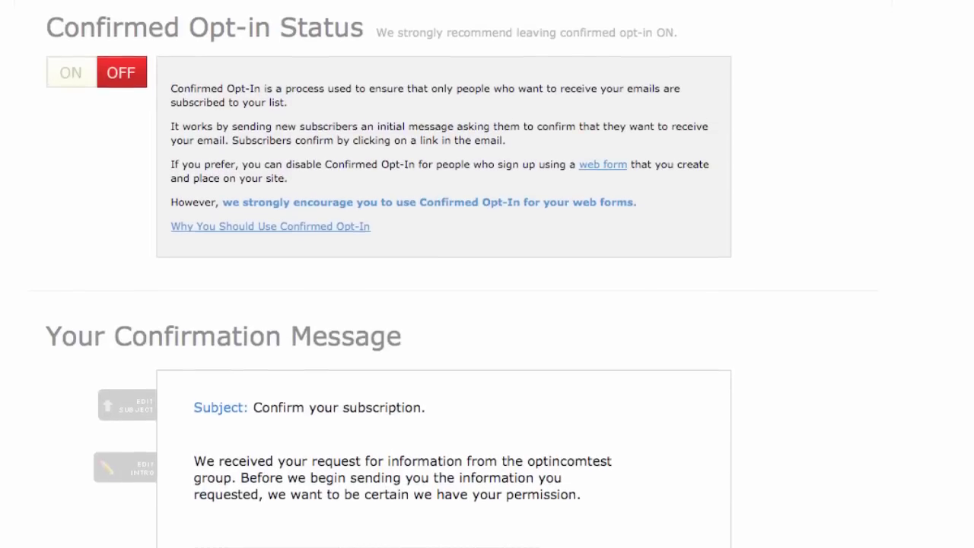
scroll(487, 274, "down", 9)
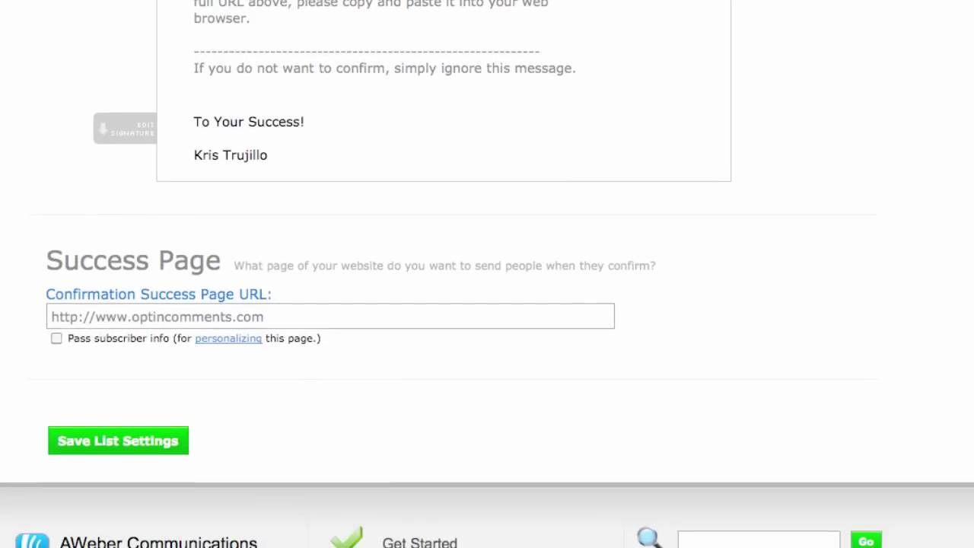
scroll(487, 274, "up", 12)
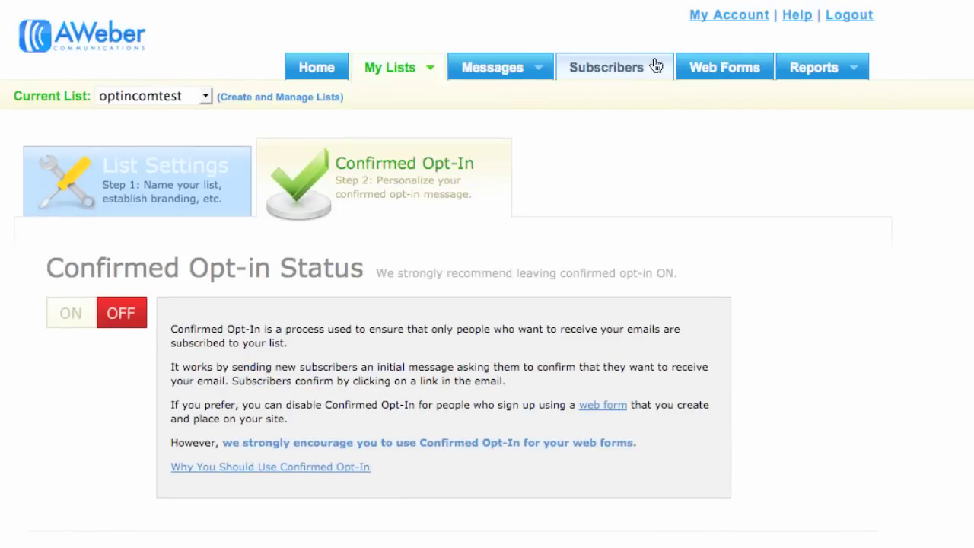
Open the "optincom test form" web form, look over its design and save it
left_click(709, 69)
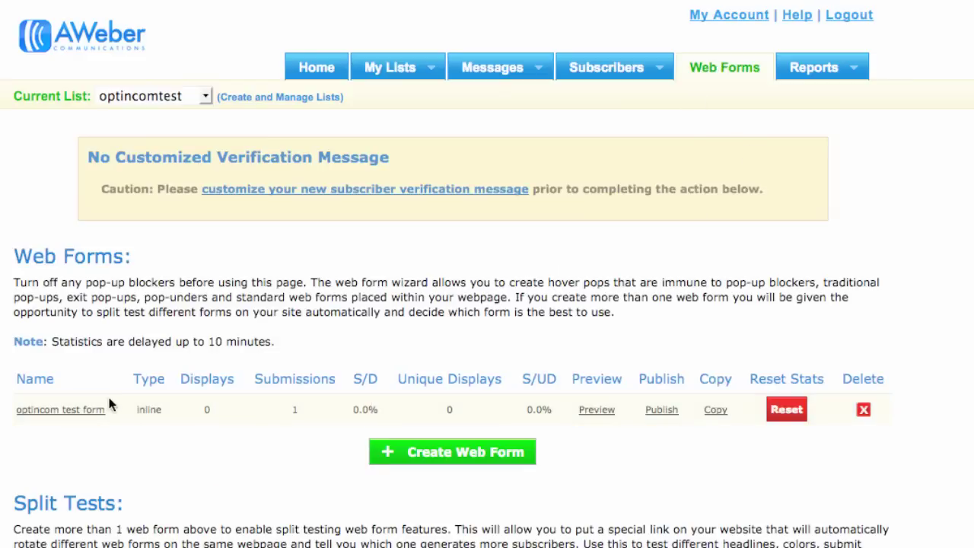
left_click(88, 412)
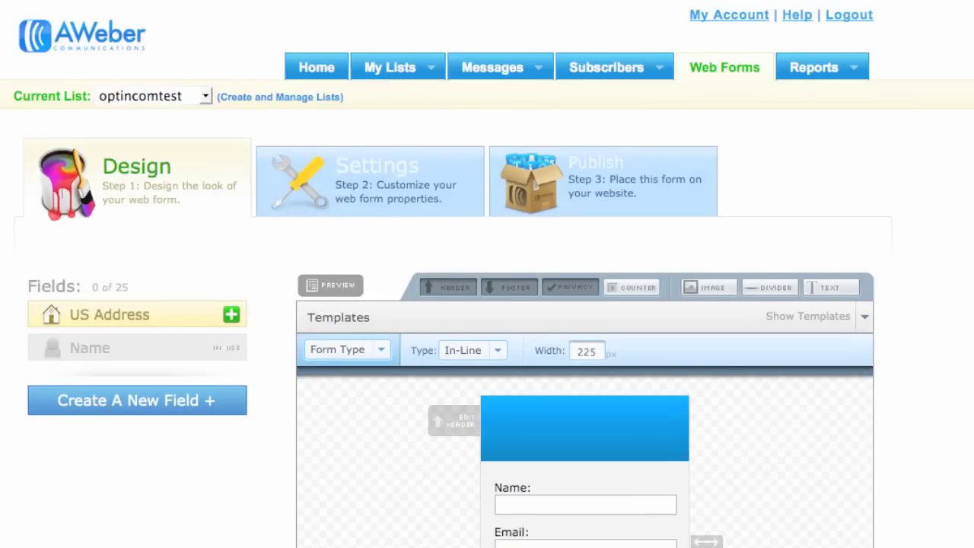
scroll(487, 304, "down", 5)
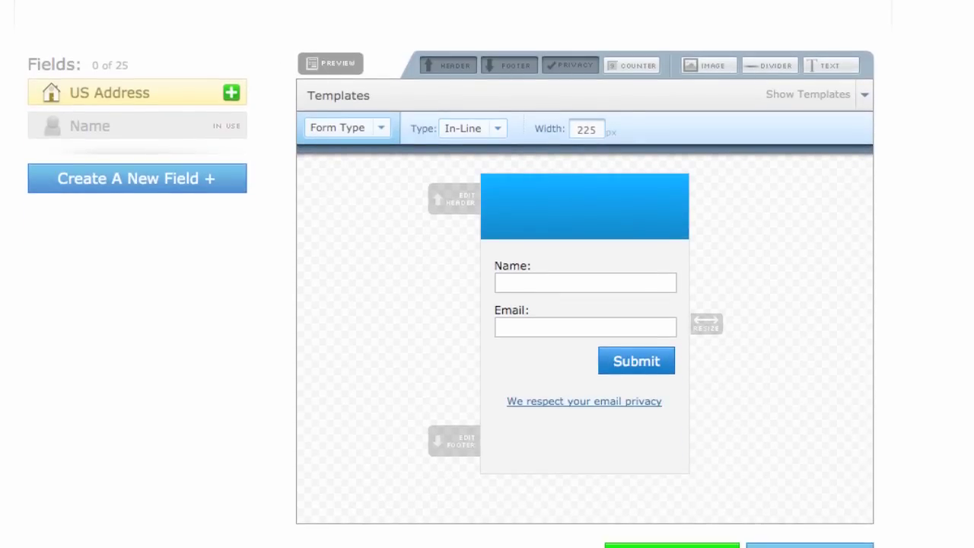
scroll(487, 305, "down", 3)
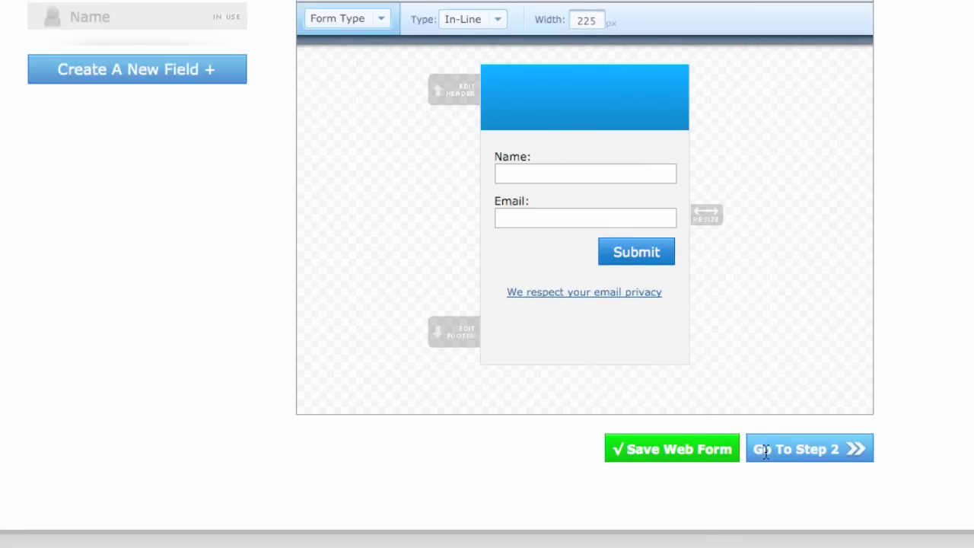
left_click(699, 450)
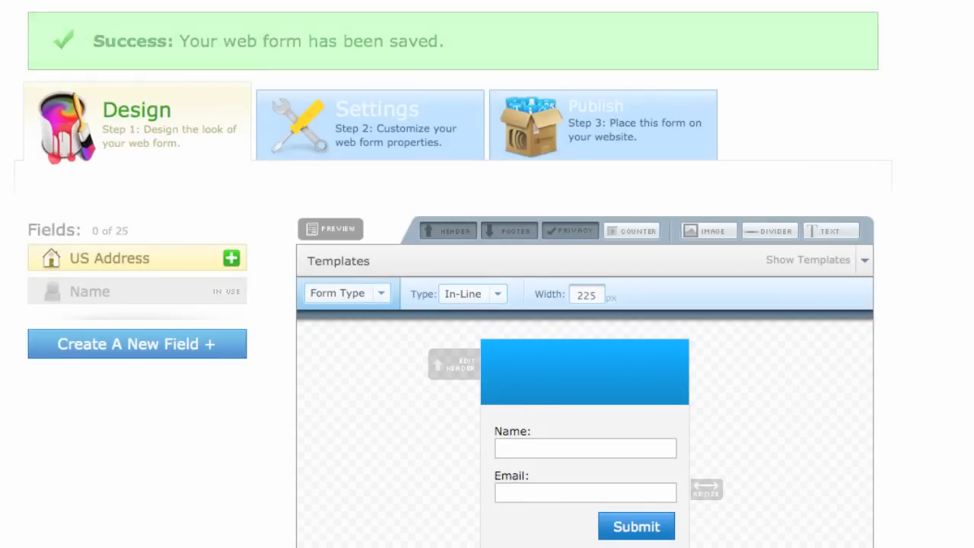
Continue to the web form's Settings step and highlight the Form Name "optincom test form"
scroll(952, 167, "down", 3)
scroll(809, 272, "down", 2)
left_click(809, 268)
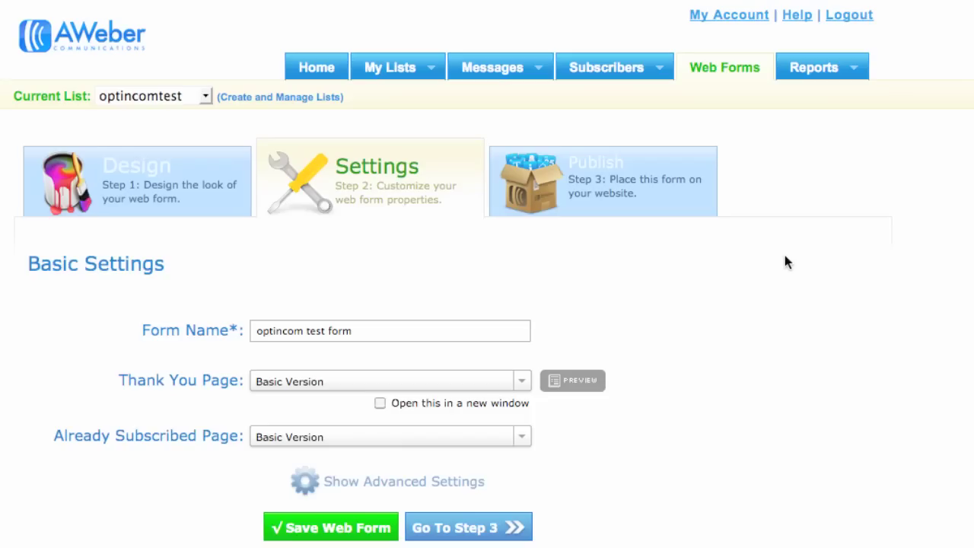
scroll(784, 261, "down", 2)
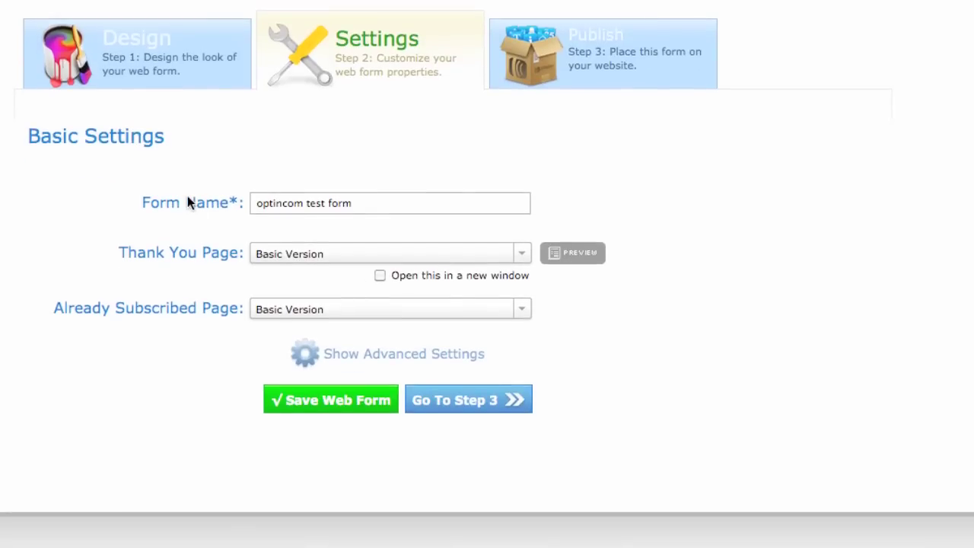
left_click(330, 205)
left_click_drag(358, 205, 254, 197)
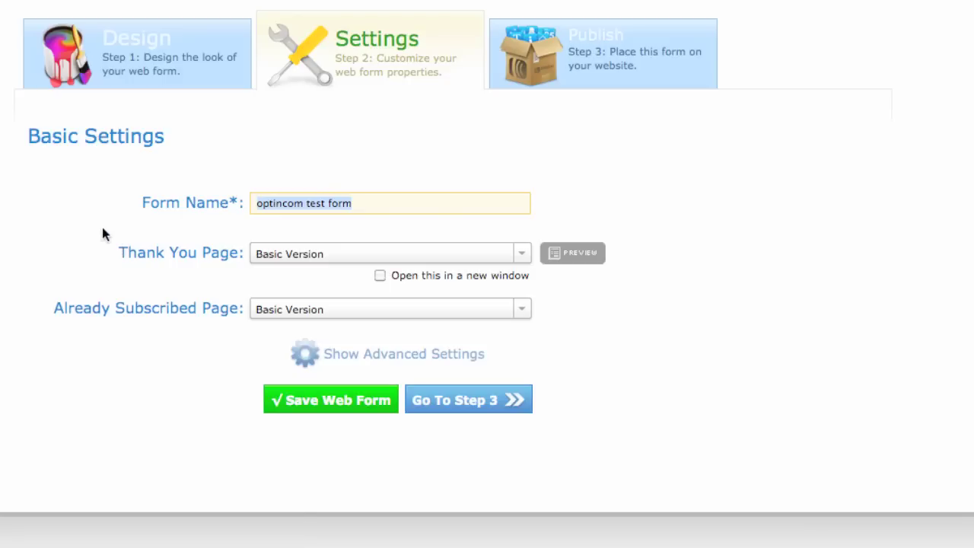
left_click(80, 221)
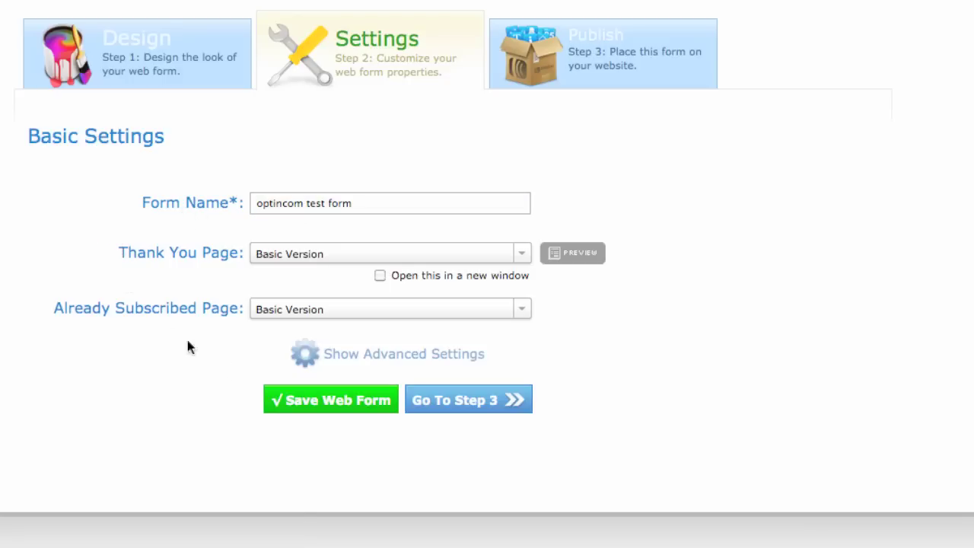
Show the web form's advanced settings and highlight the Ad Tracking value
left_click(356, 354)
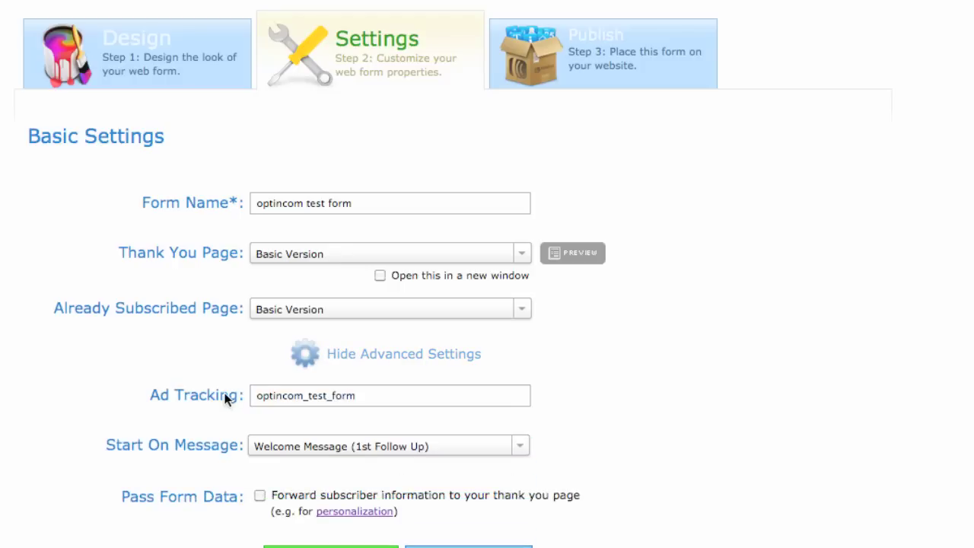
left_click_drag(256, 396, 375, 396)
left_click(375, 395)
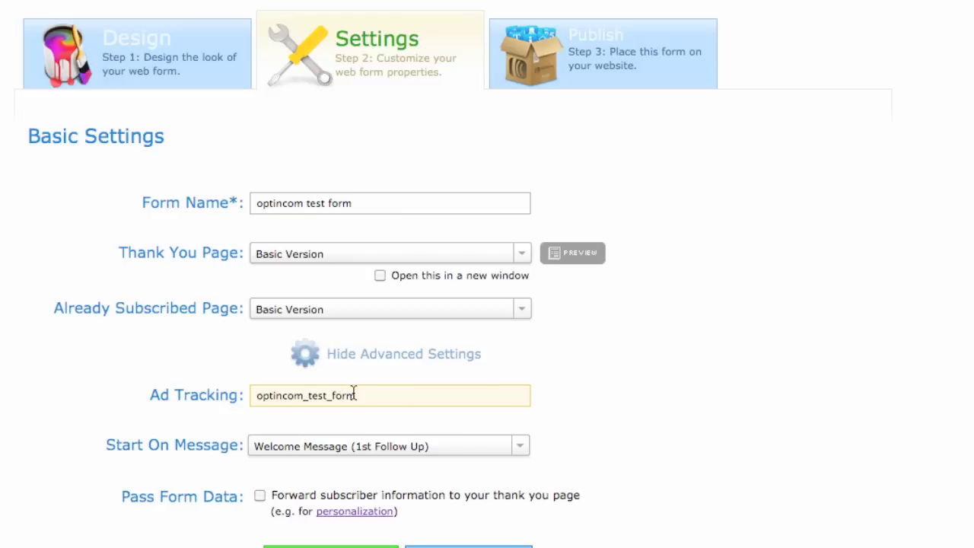
left_click(750, 360)
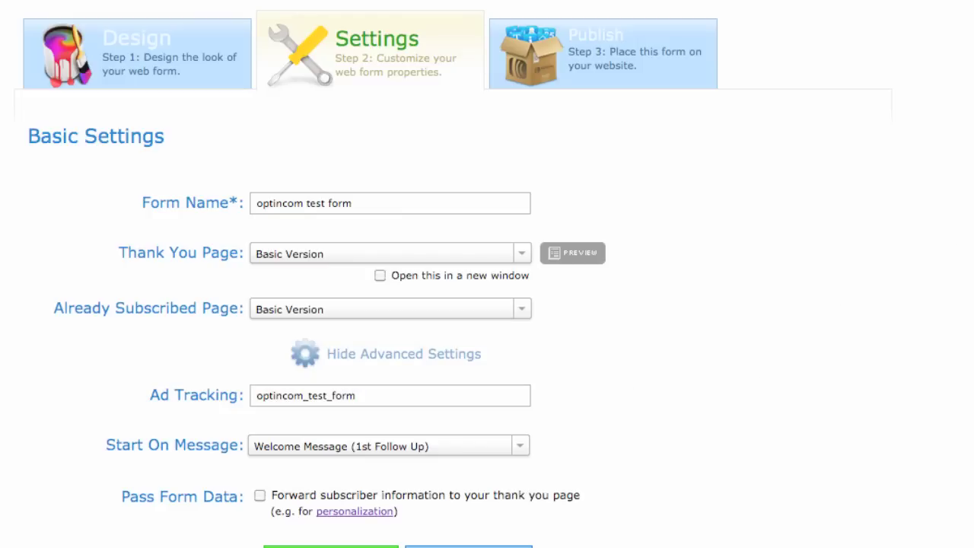
Select the Form Name text and continue to the web form's Publish step
scroll(487, 274, "down", 2)
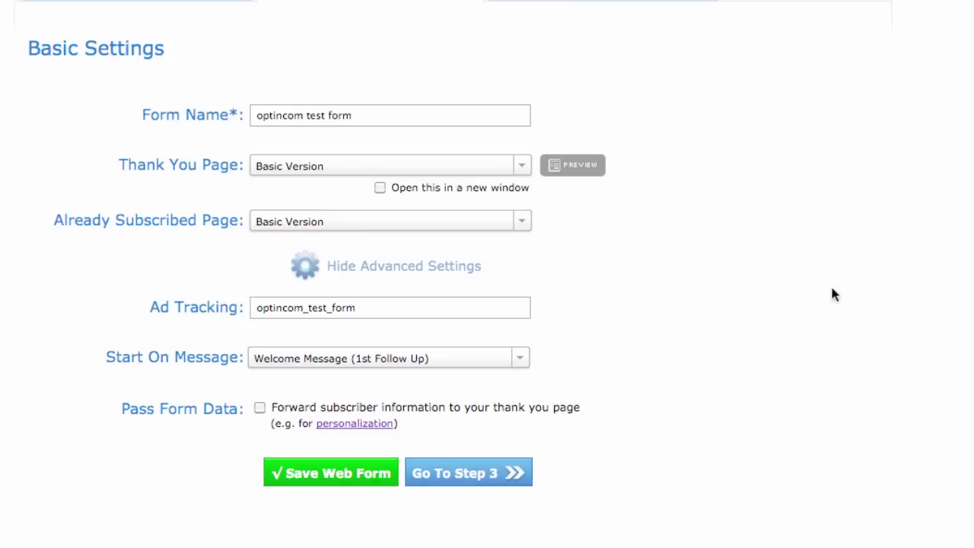
left_click(361, 115)
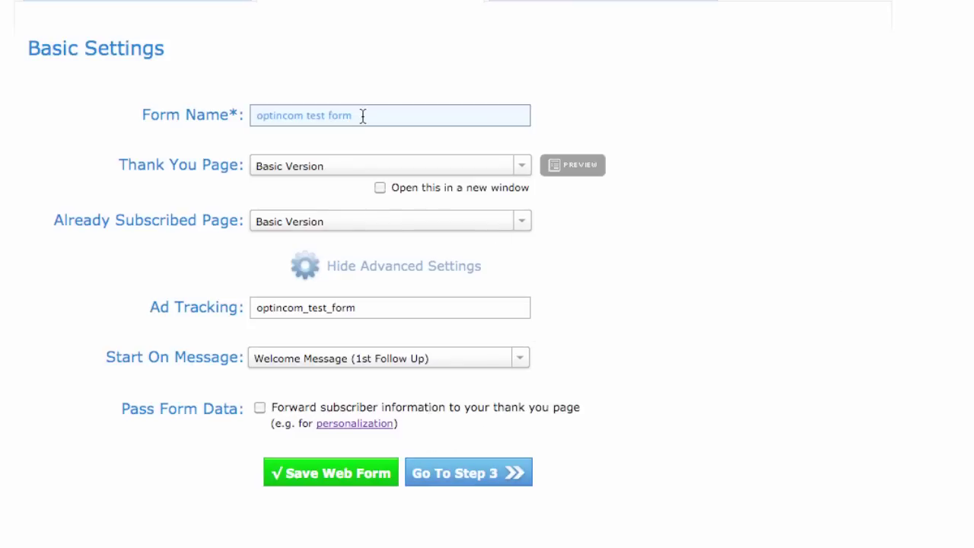
key("ctrl+a")
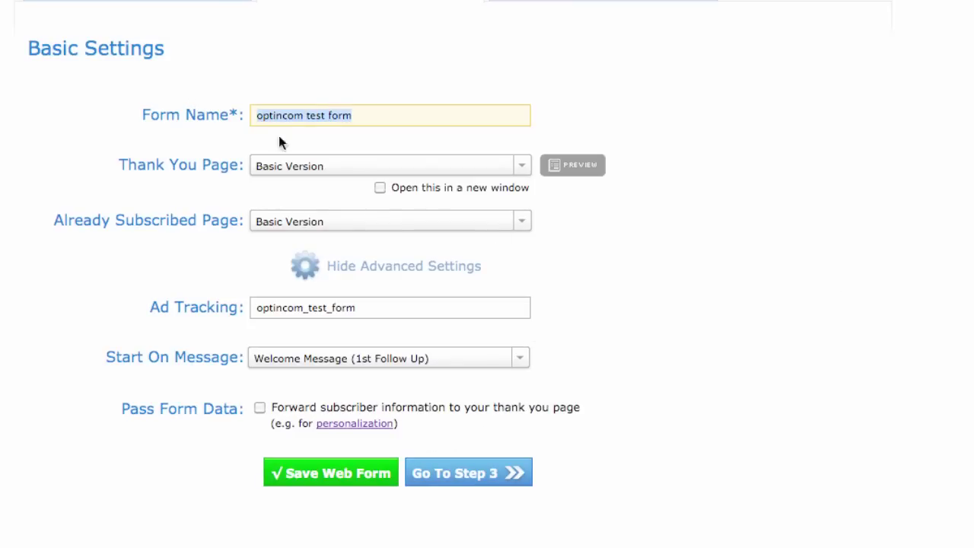
left_click(480, 473)
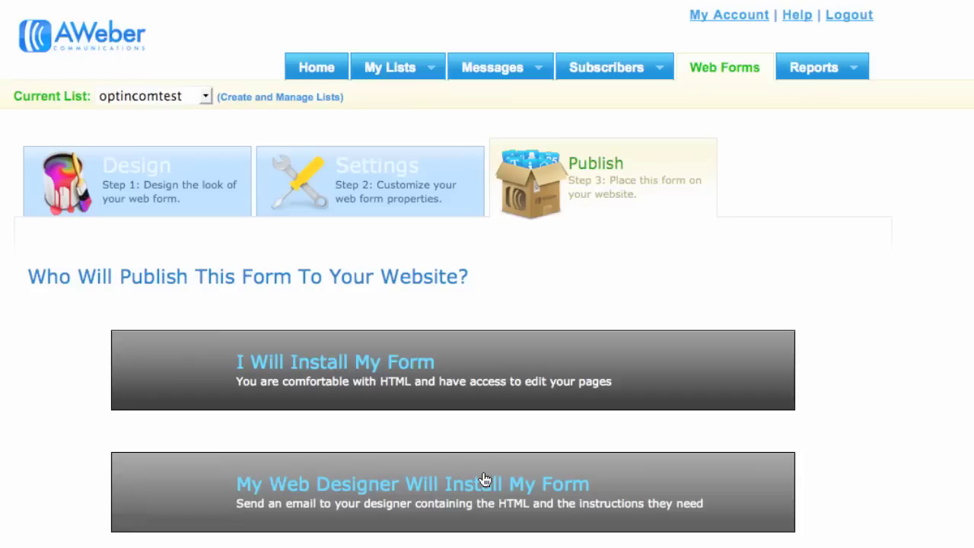